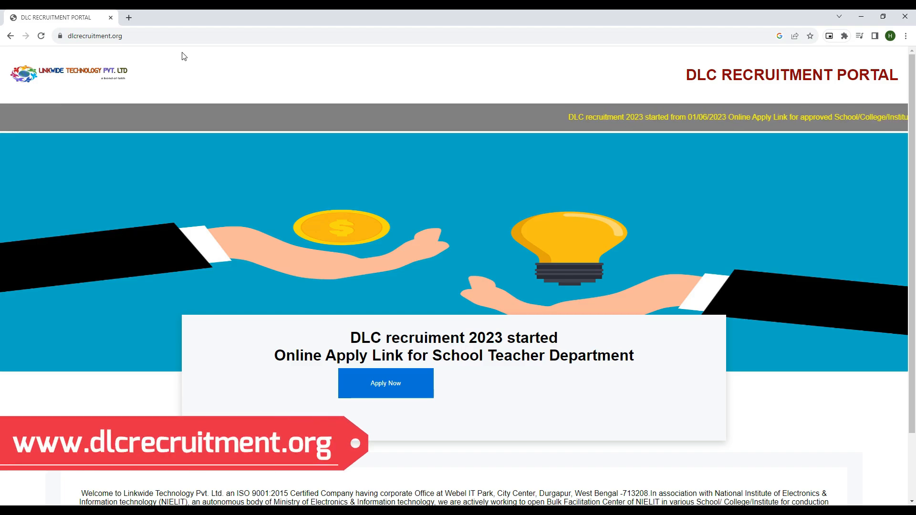
pyautogui.click(144, 36)
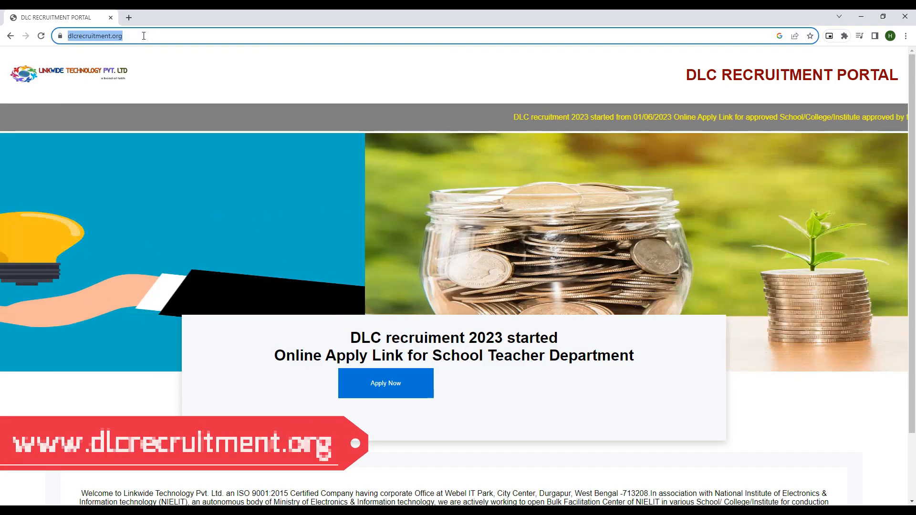
pyautogui.click(102, 40)
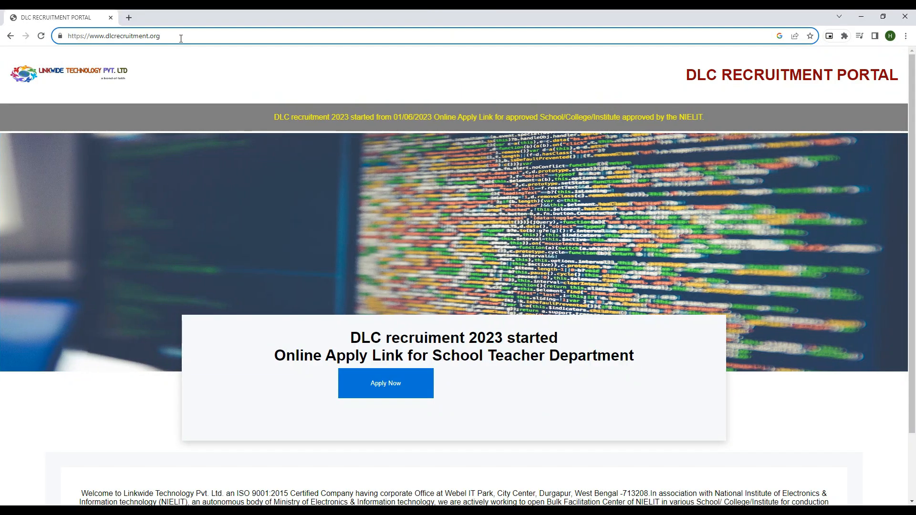
pyautogui.press('Return')
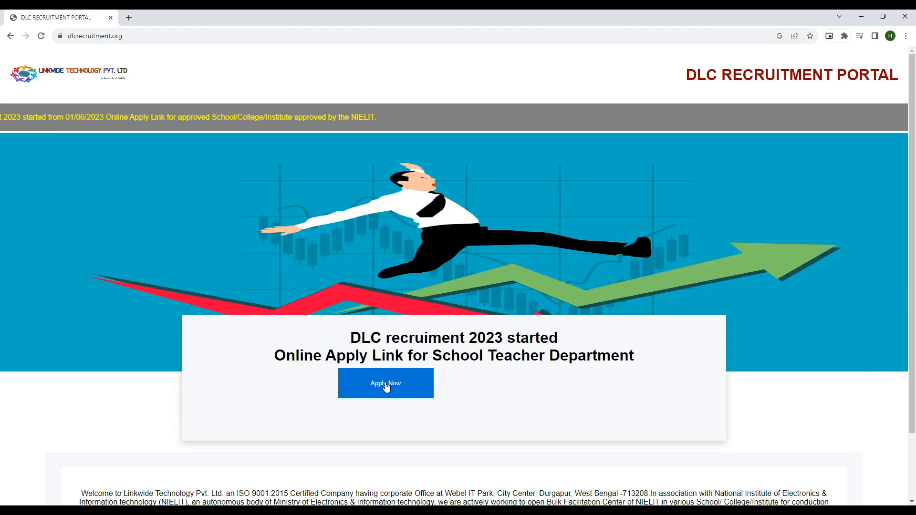
# Step: Open the online application form and paste in the applicant's full name and father's name
pyautogui.click(386, 386)
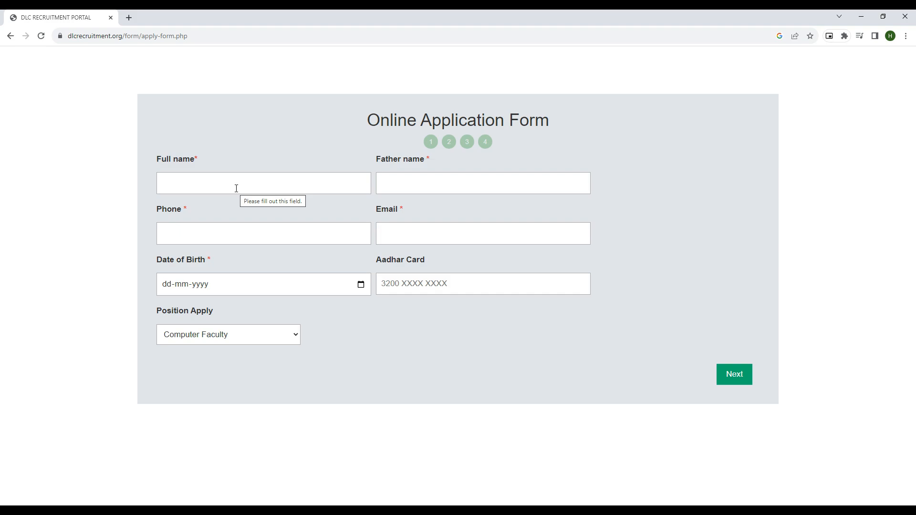
pyautogui.click(236, 188)
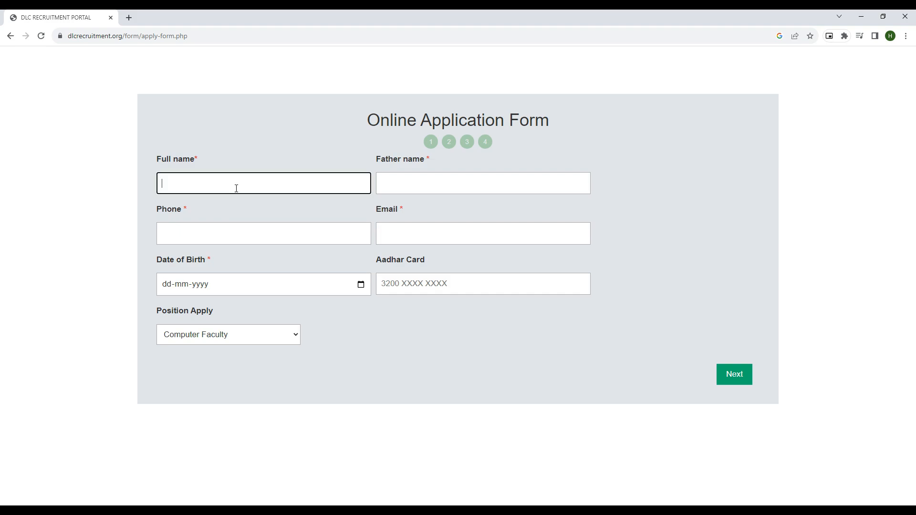
pyautogui.click(396, 185)
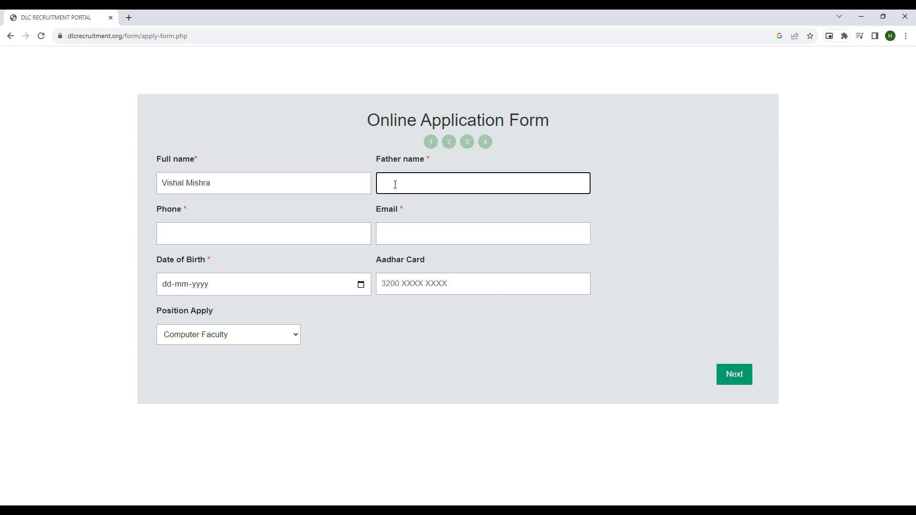
# Step: Paste in the applicant's phone number and accept the autofilled e-mail address
pyautogui.click(271, 233)
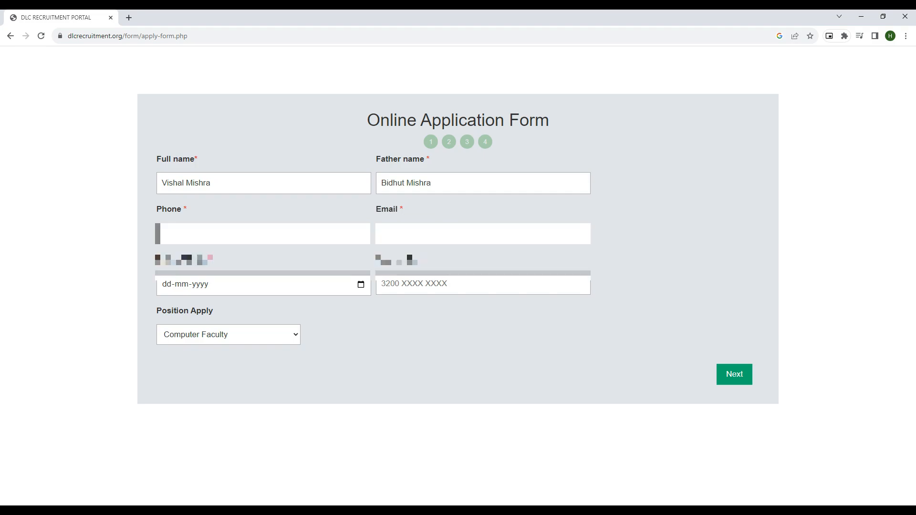
pyautogui.hotkey('ctrl', 'v')
pyautogui.click(399, 236)
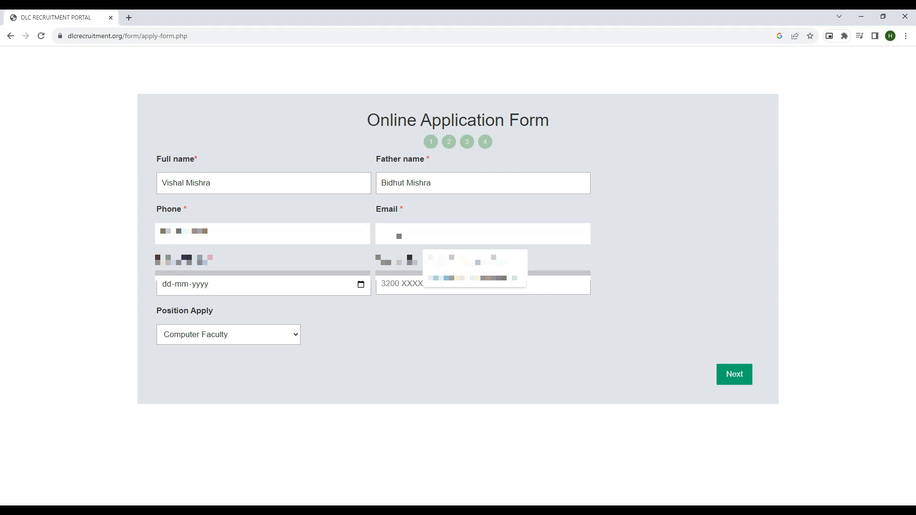
pyautogui.press('Down')
pyautogui.press('Return')
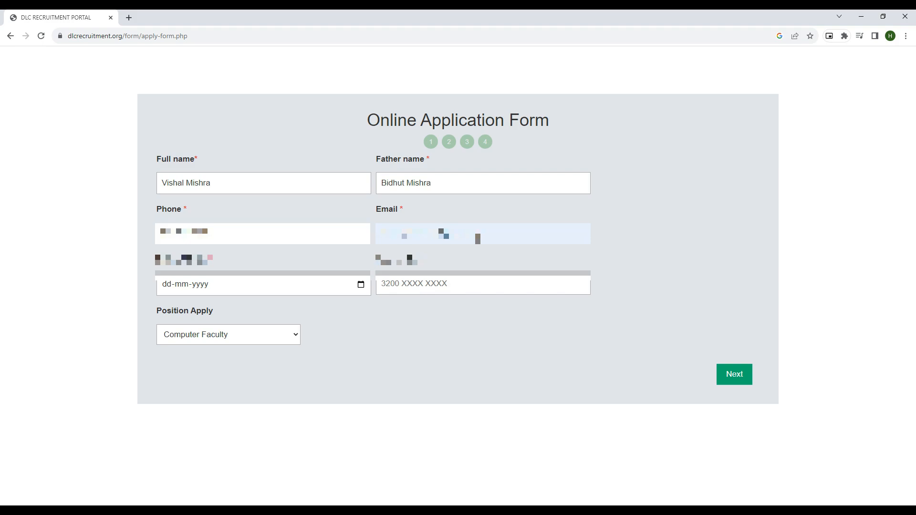
pyautogui.click(221, 289)
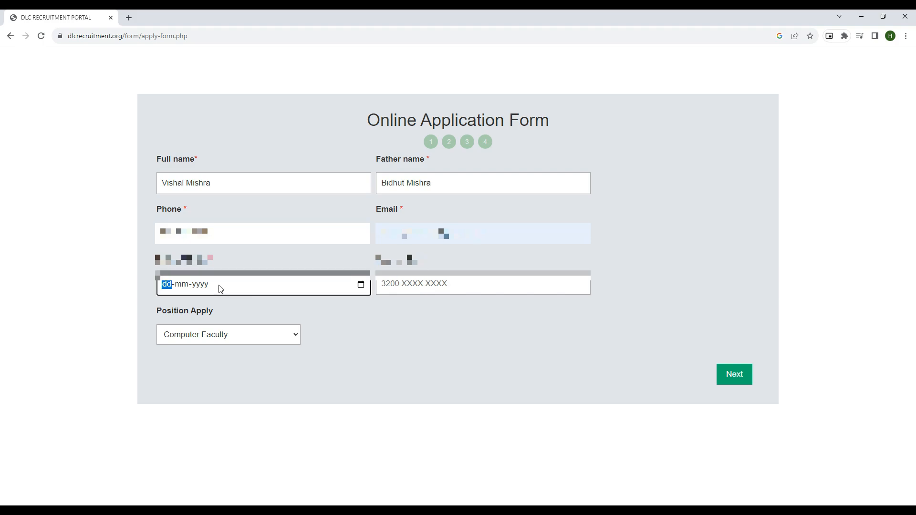
pyautogui.click(361, 285)
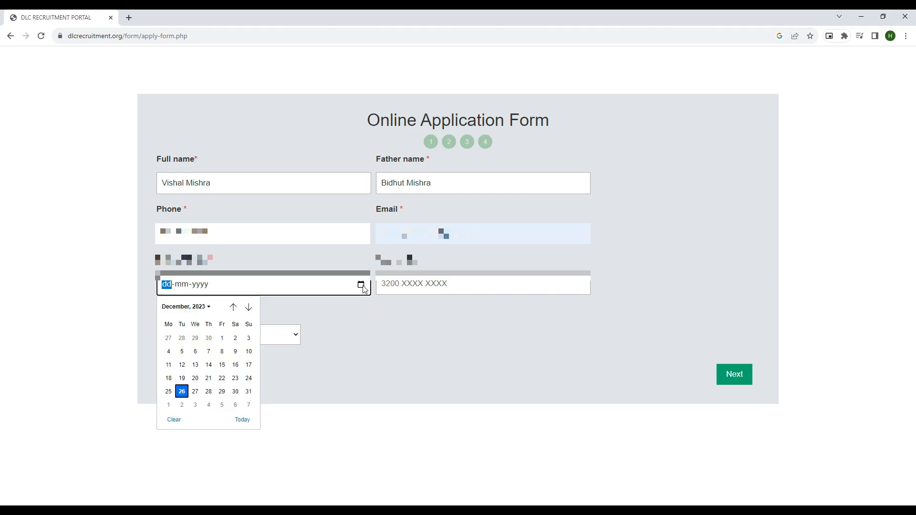
pyautogui.click(204, 307)
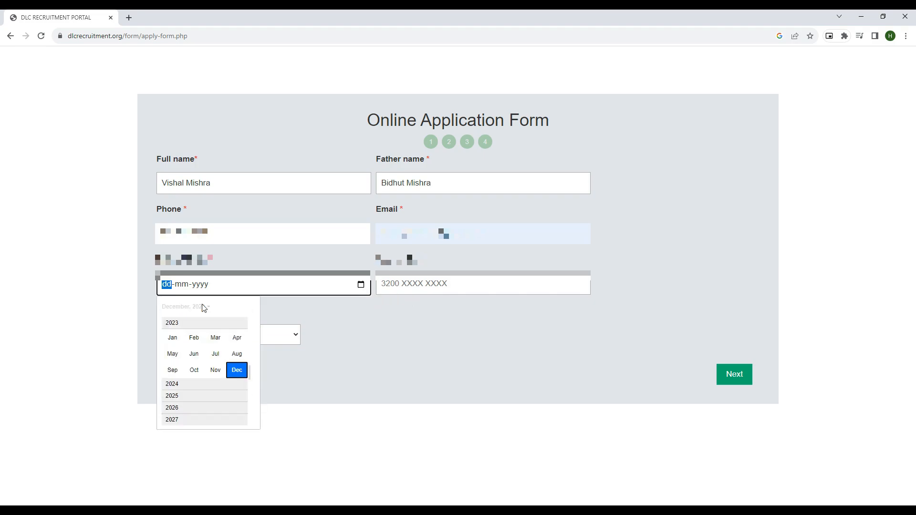
pyautogui.scroll(2, 189, 337)
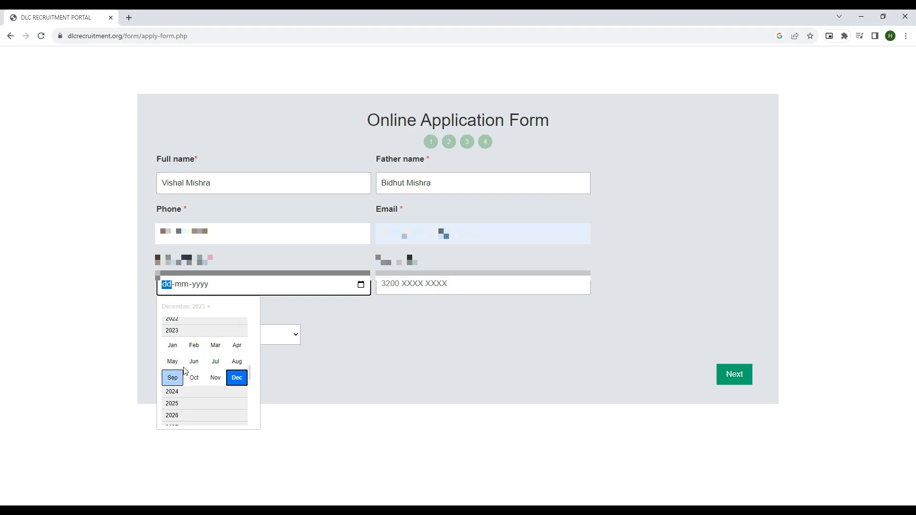
pyautogui.scroll(5, 198, 356)
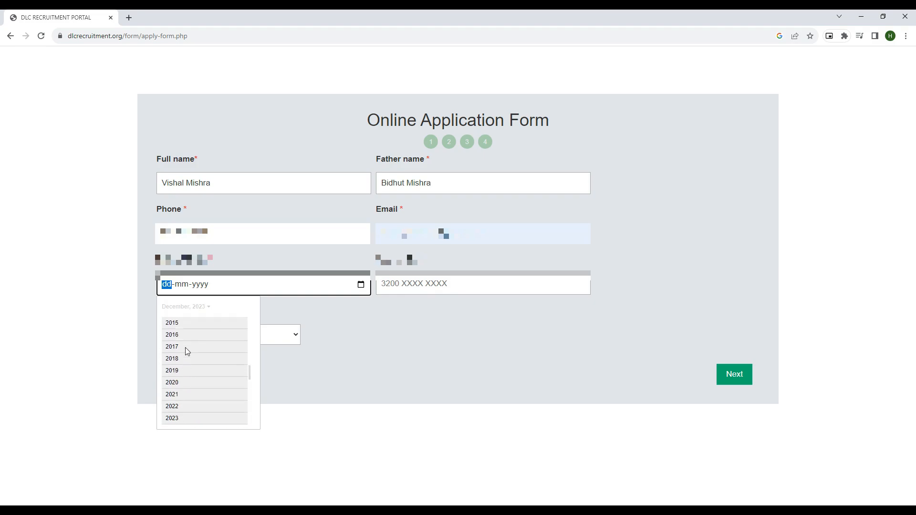
pyautogui.scroll(5, 184, 348)
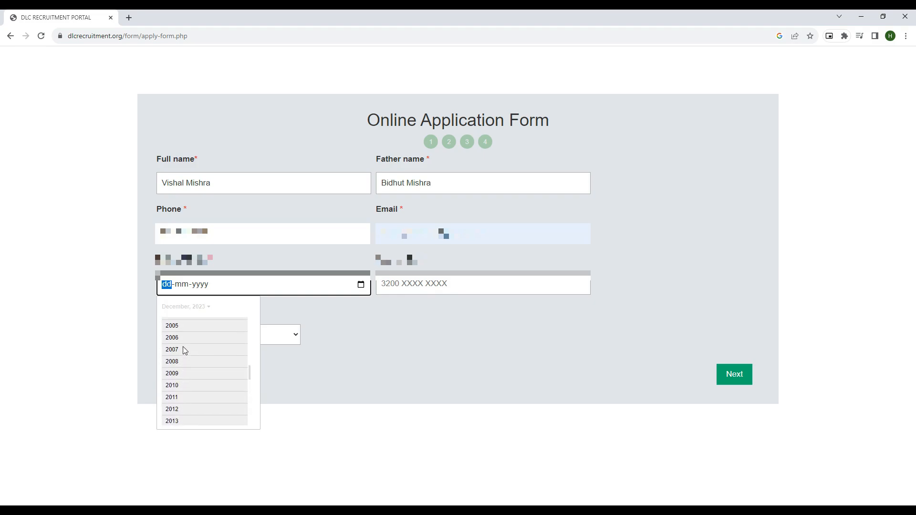
pyautogui.scroll(2, 184, 350)
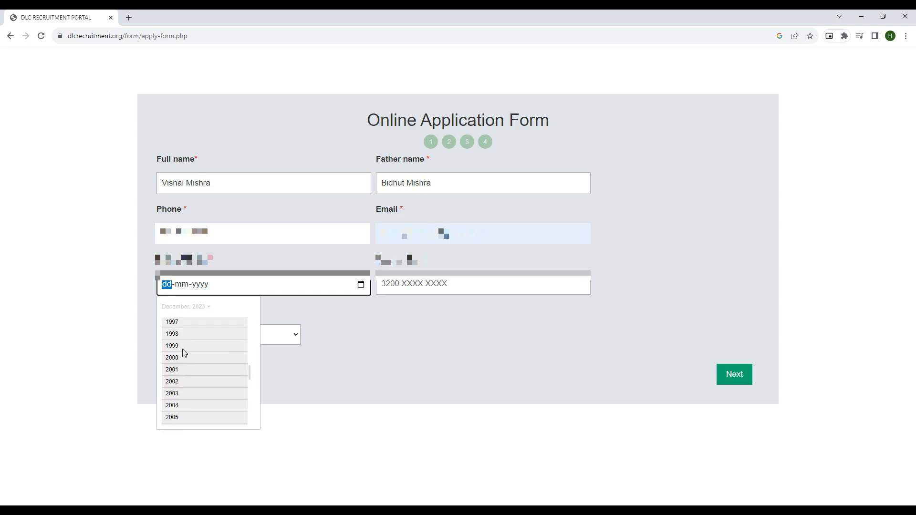
pyautogui.click(177, 334)
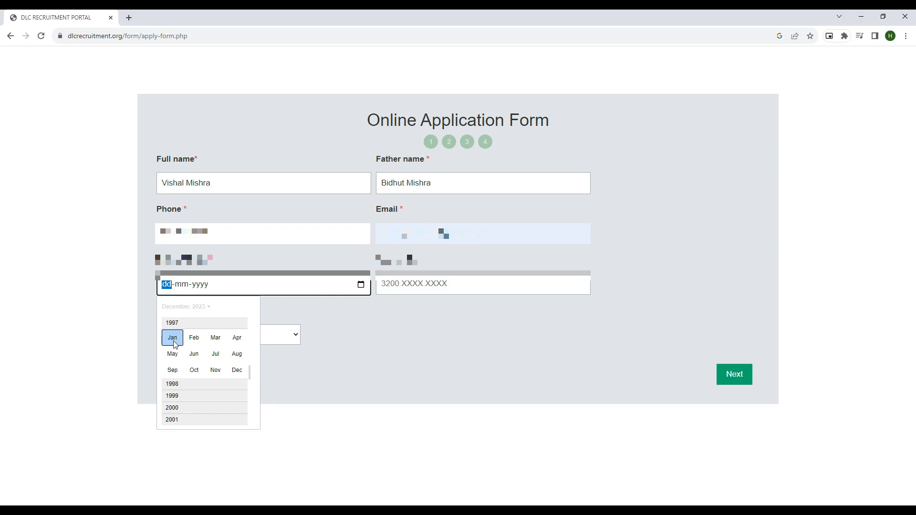
pyautogui.click(237, 339)
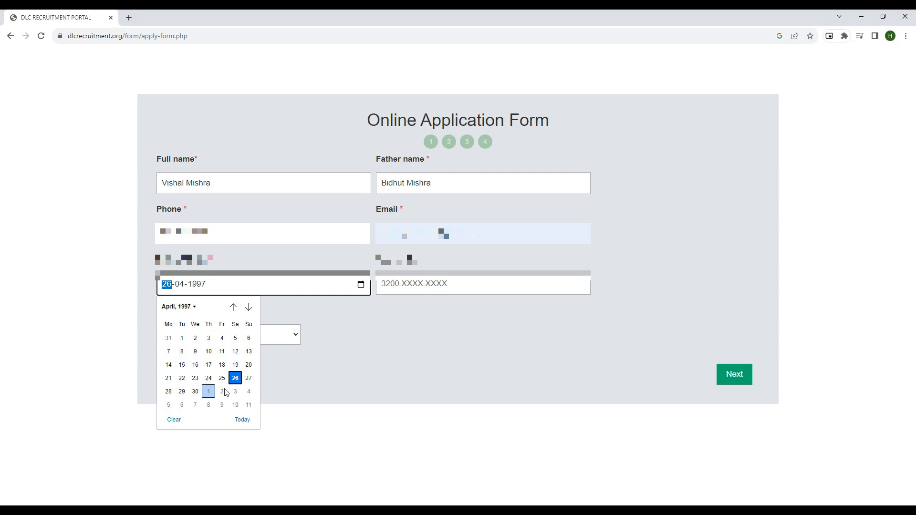
pyautogui.press('Escape')
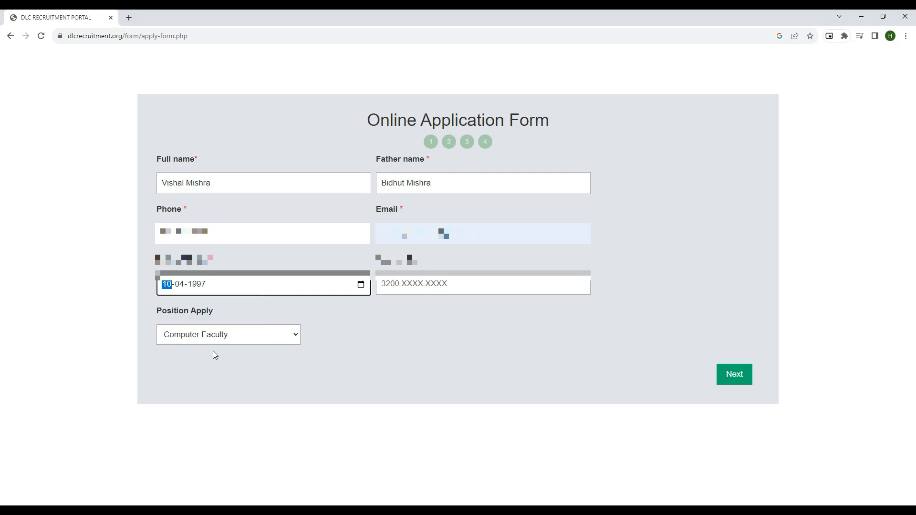
# Step: Enter the Aadhar card number and keep Computer Faculty as the position applied for
pyautogui.click(408, 284)
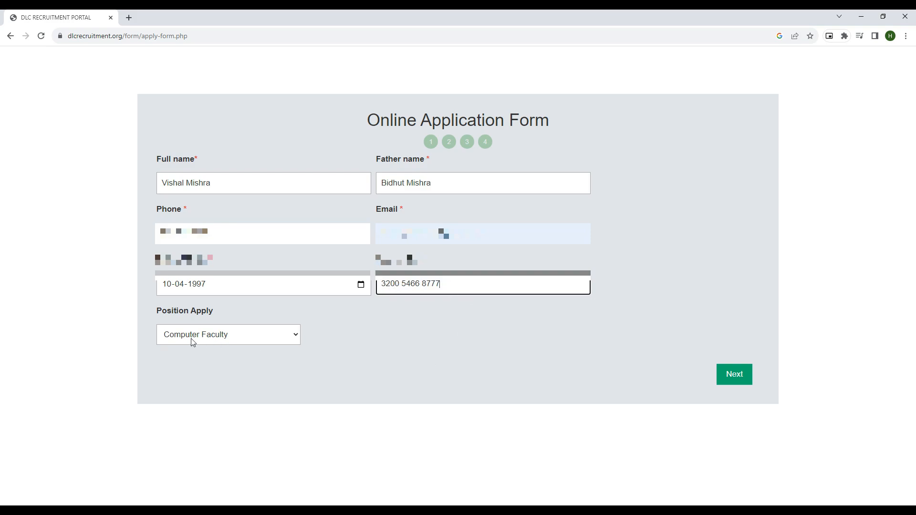
pyautogui.click(222, 337)
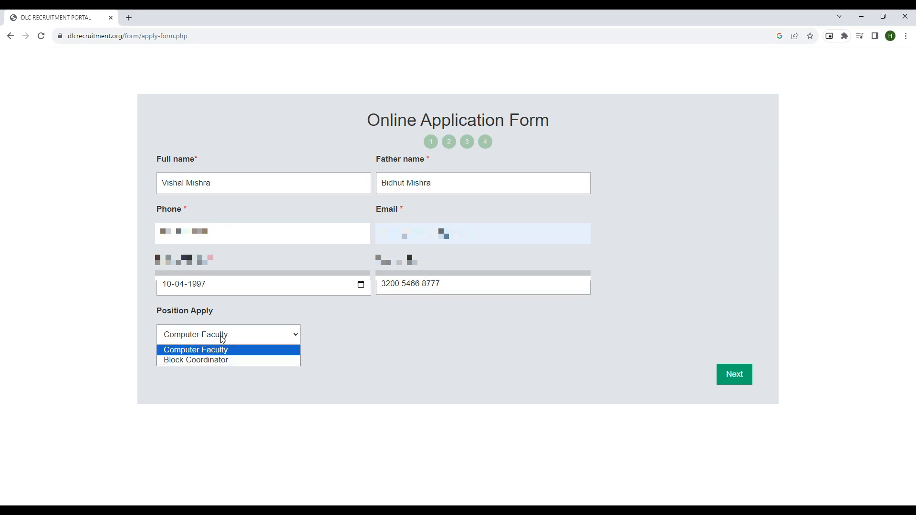
pyautogui.click(222, 351)
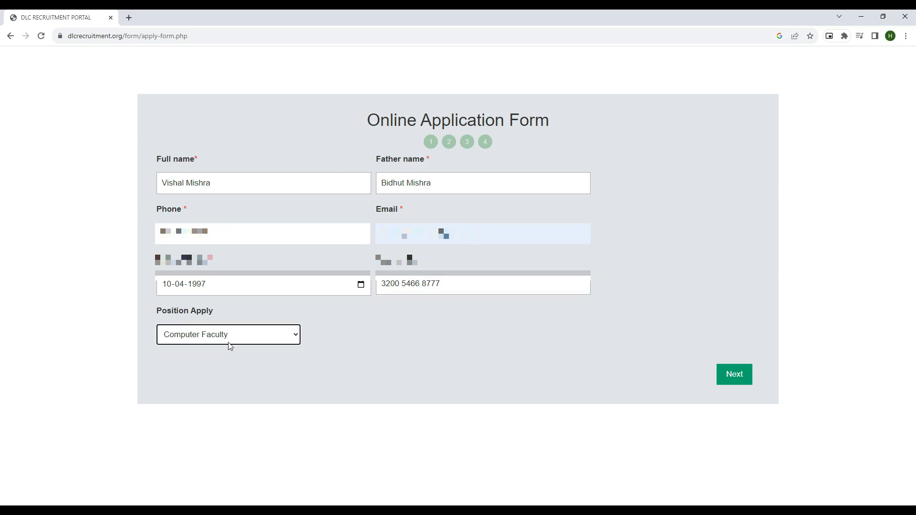
pyautogui.click(243, 340)
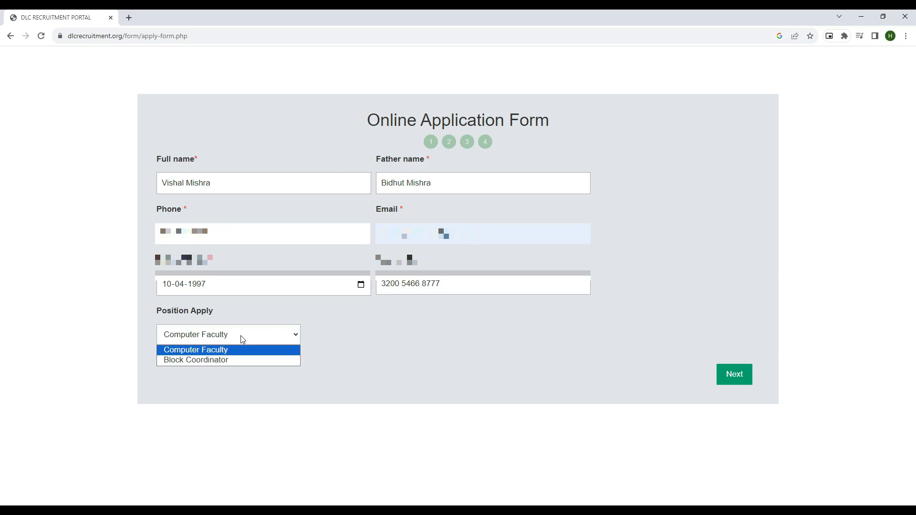
pyautogui.click(218, 351)
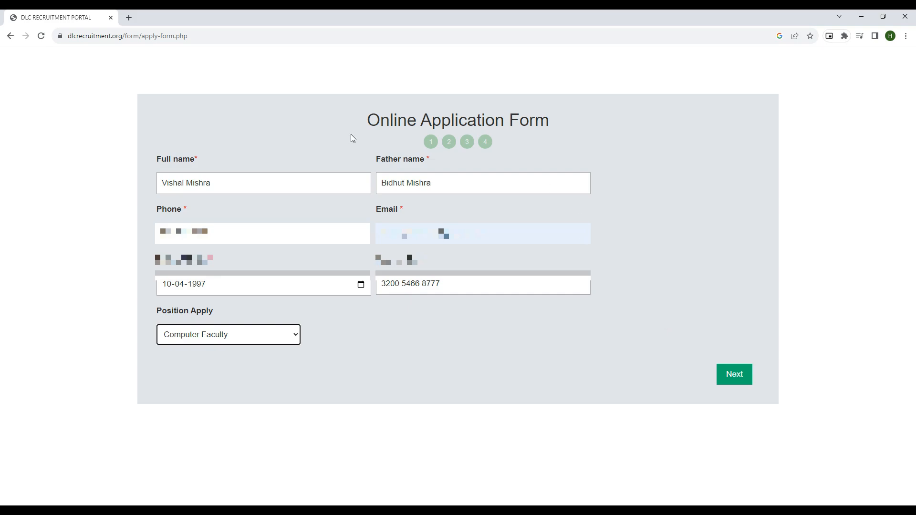
# Step: On the education details page, enter board WBBSC, level 10th/Matrix and passing year 2015 in row 1
pyautogui.click(737, 377)
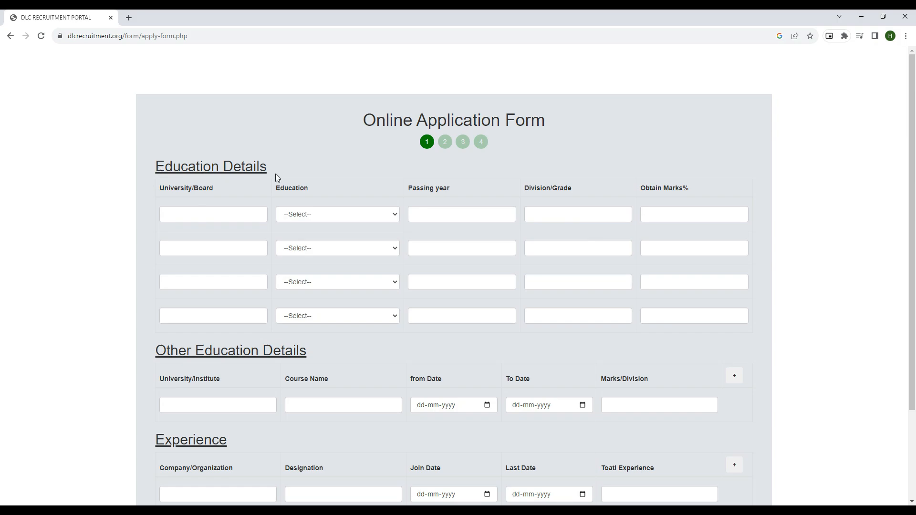
pyautogui.click(194, 215)
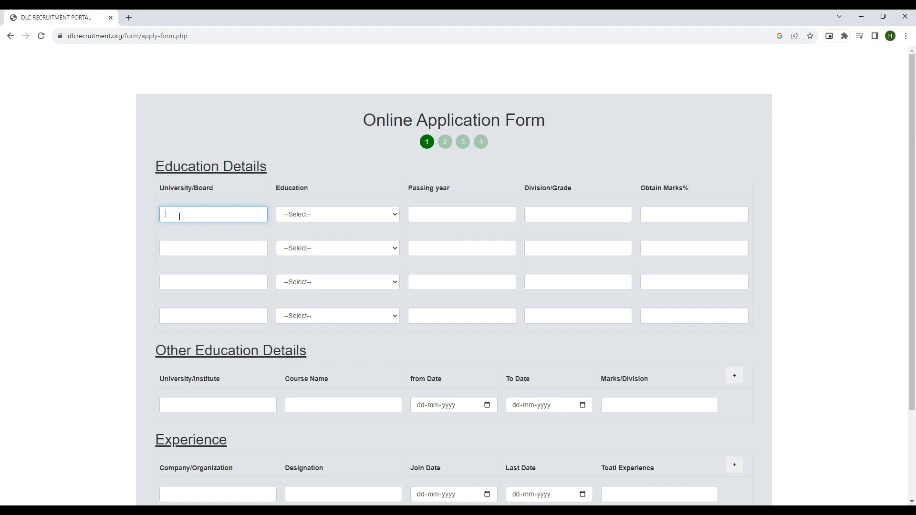
pyautogui.write('WBBSC')
pyautogui.click(309, 216)
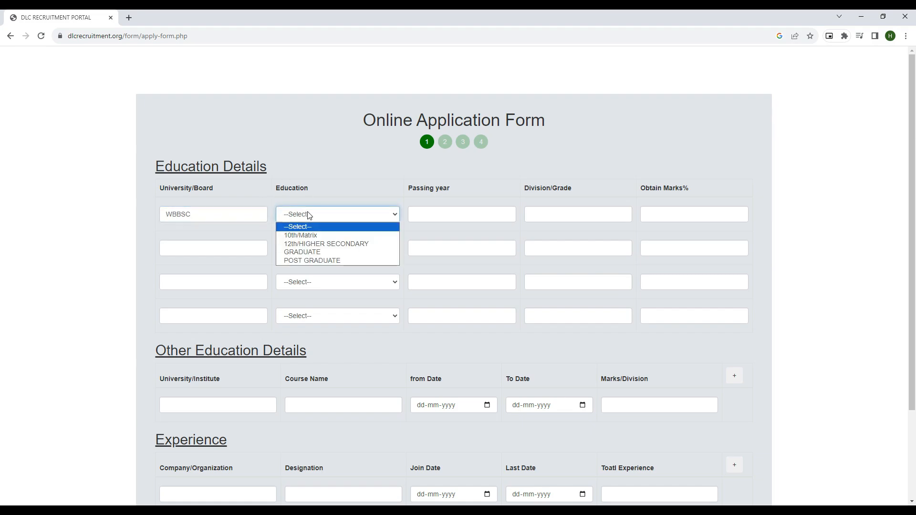
pyautogui.click(304, 236)
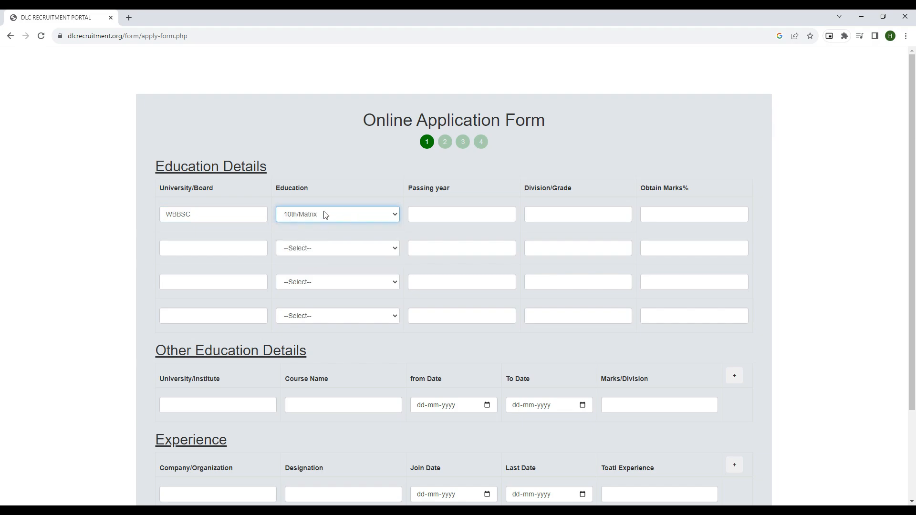
pyautogui.click(327, 215)
pyautogui.click(311, 236)
pyautogui.click(430, 213)
pyautogui.write('2')
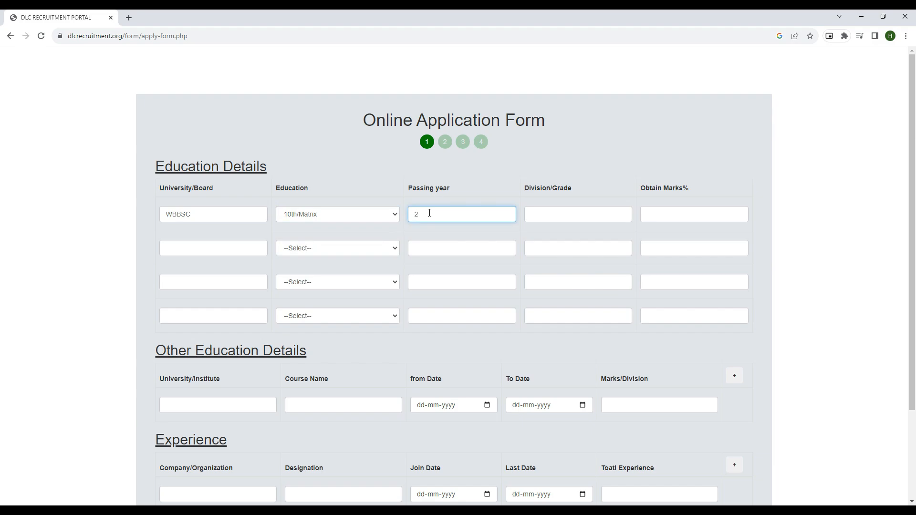
pyautogui.write('015')
# Step: Give the 10th/Matrix row grade A+ and 71% obtained marks
pyautogui.click(549, 215)
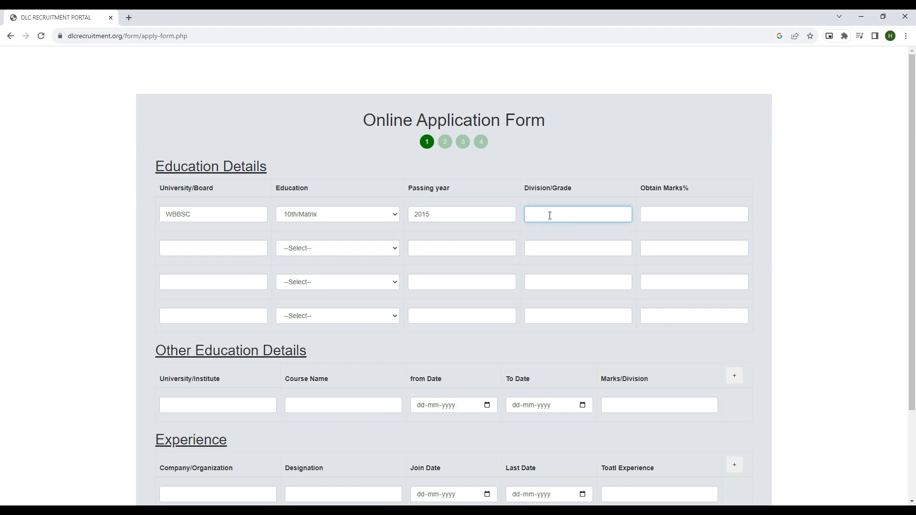
pyautogui.write('A')
pyautogui.write('+')
pyautogui.click(650, 214)
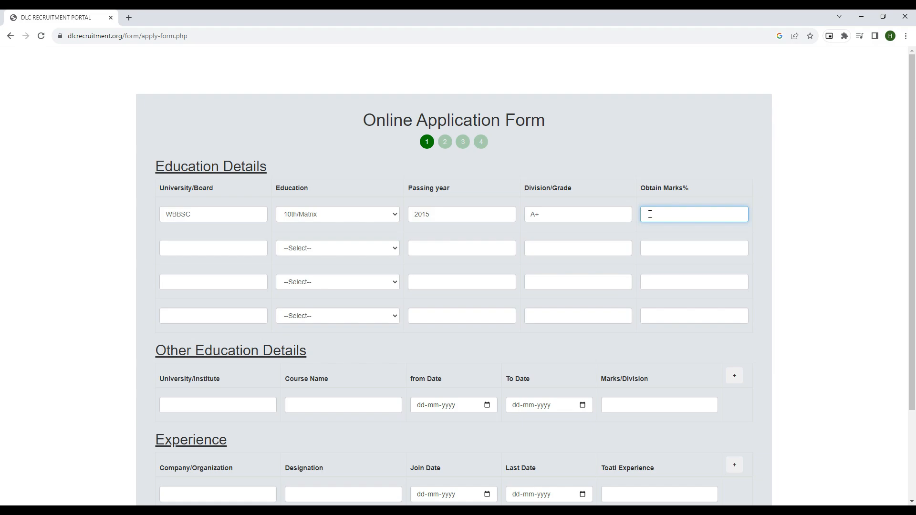
pyautogui.write('71%')
pyautogui.doubleClick(663, 213)
pyautogui.click(675, 215)
# Step: Enter board WBCHSE and level 12th/HIGHER SECONDARY in the second education row
pyautogui.click(181, 248)
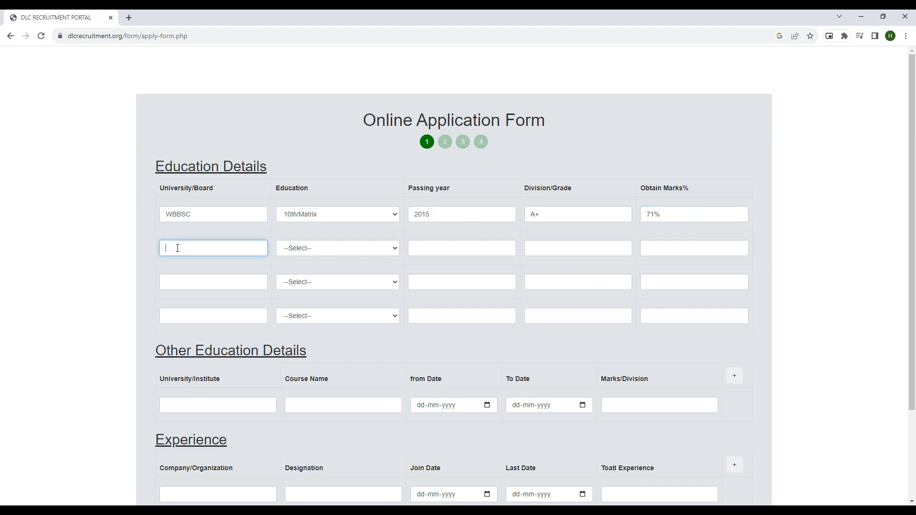
pyautogui.click(341, 253)
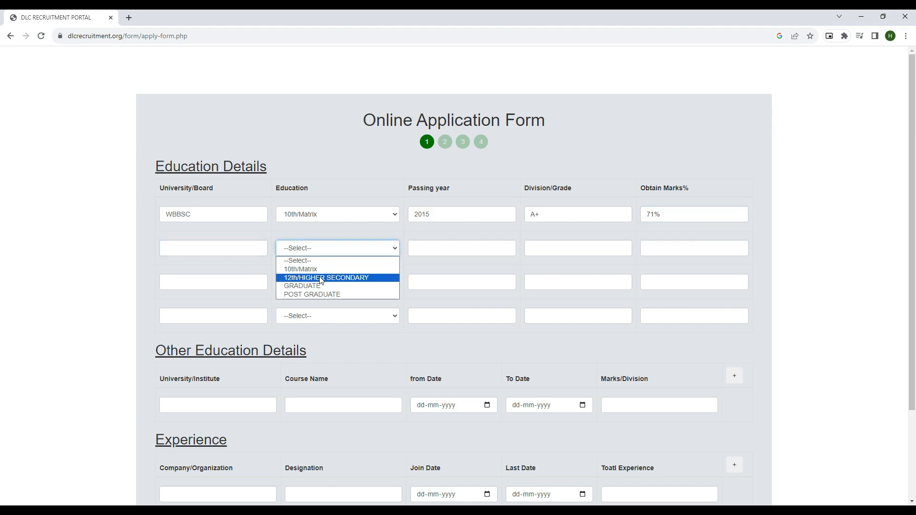
pyautogui.click(298, 261)
pyautogui.click(201, 248)
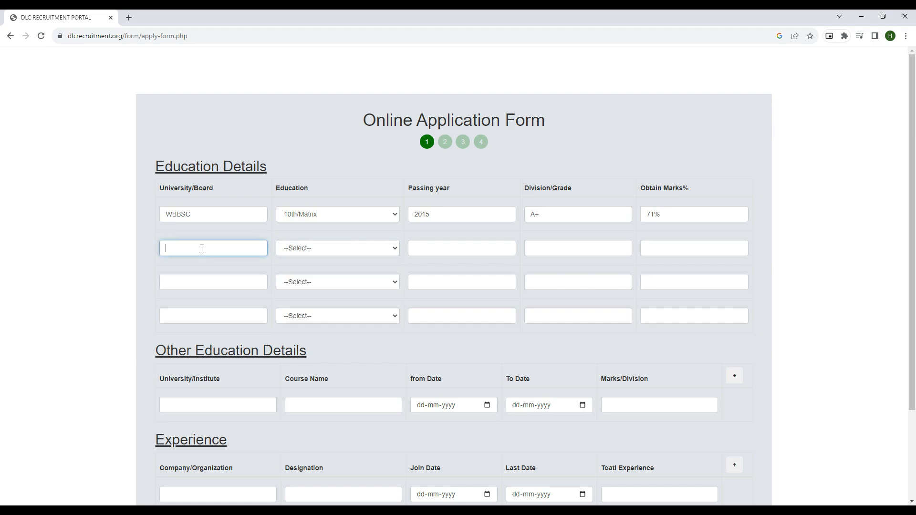
pyautogui.write('WBCHSE')
pyautogui.click(318, 249)
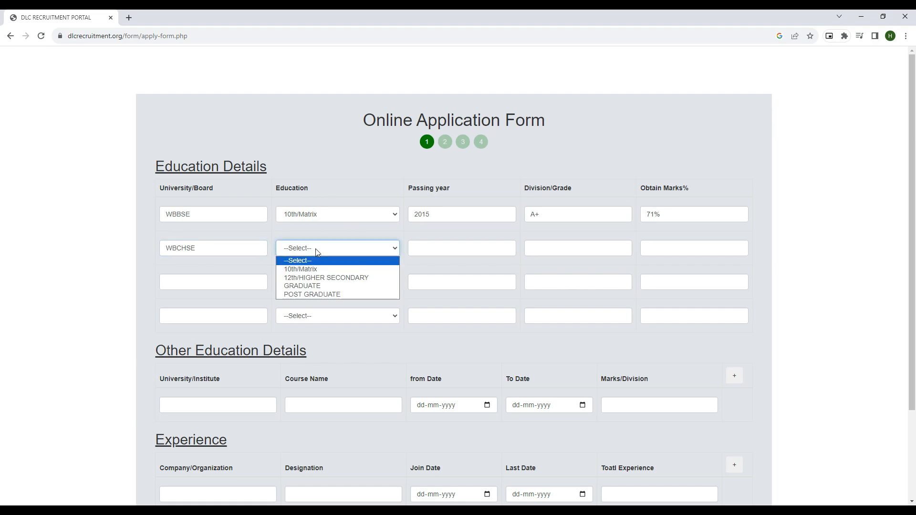
pyautogui.click(303, 279)
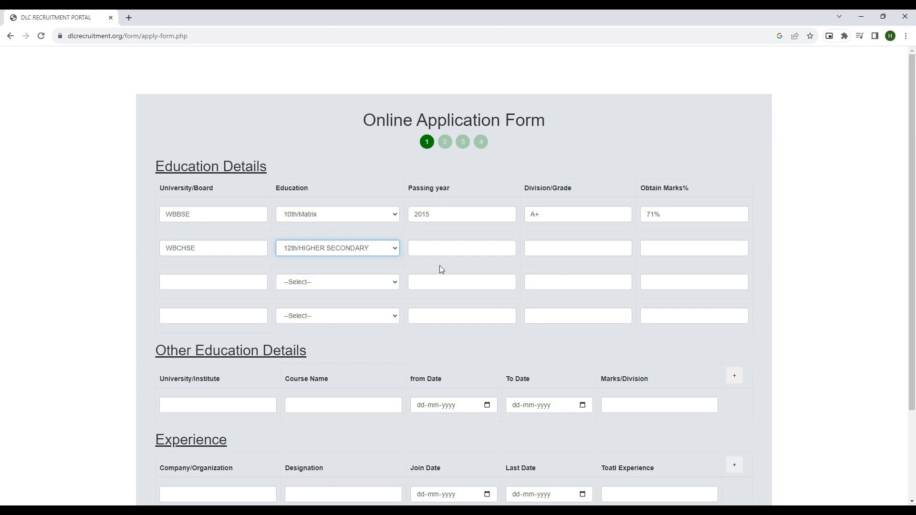
# Step: Give row 2 passing year 2018, grade B+ and 63% obtained marks
pyautogui.click(423, 248)
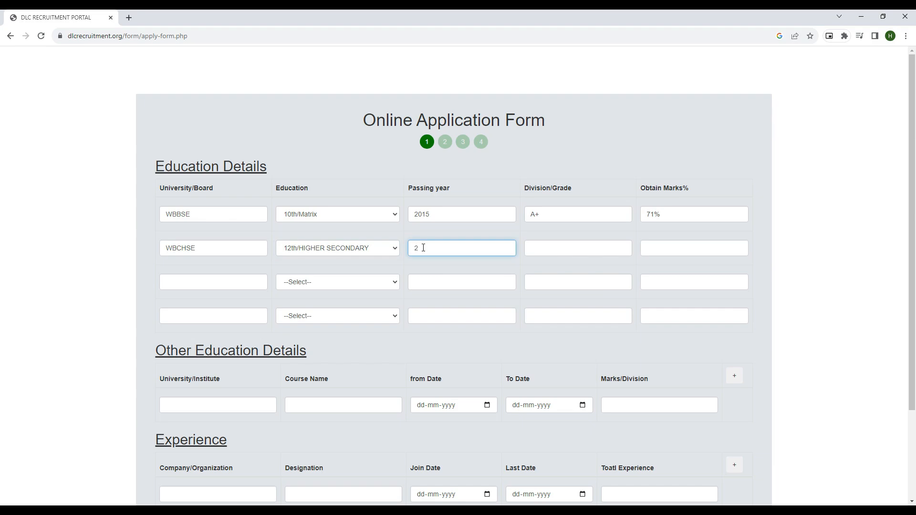
pyautogui.write('2018')
pyautogui.click(535, 246)
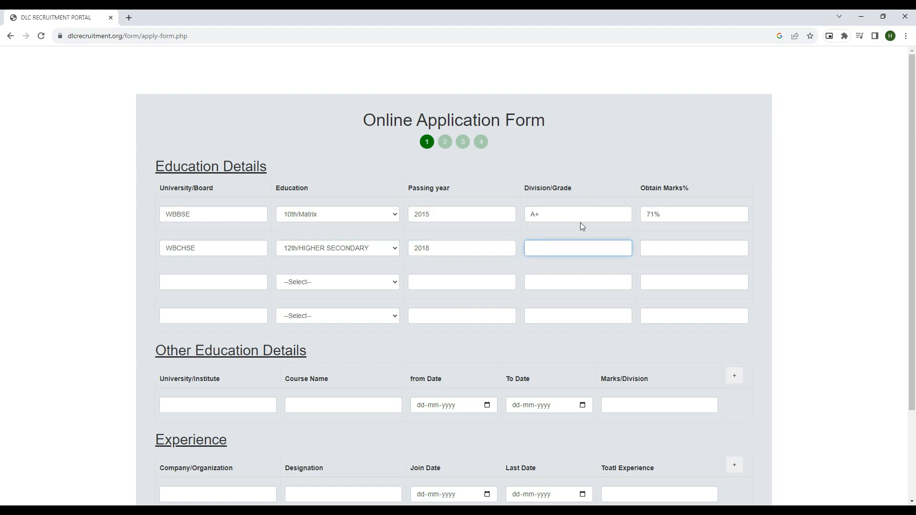
pyautogui.write('B+')
pyautogui.click(662, 244)
pyautogui.write('63')
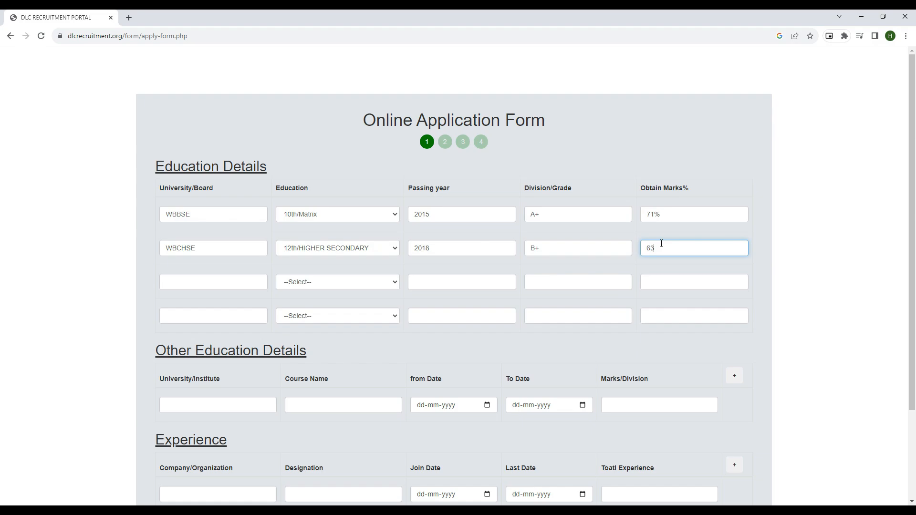
pyautogui.write('%')
pyautogui.click(230, 284)
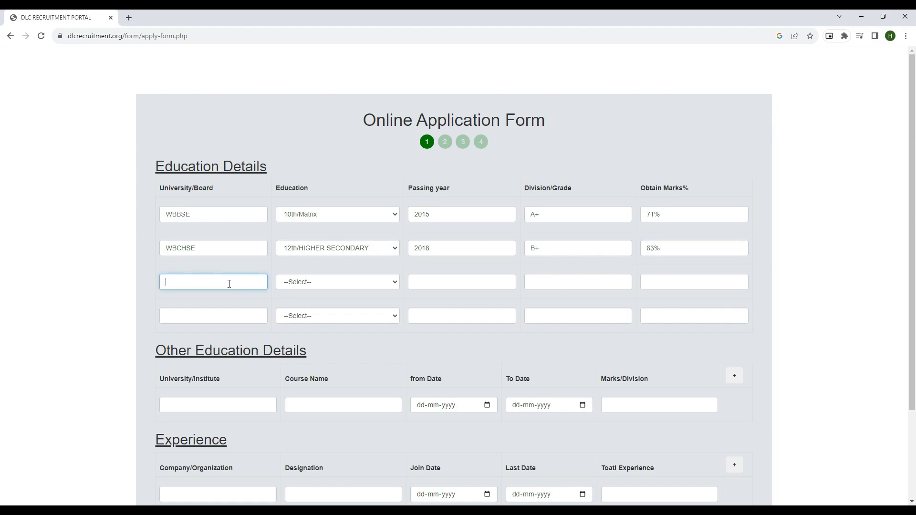
pyautogui.click(316, 285)
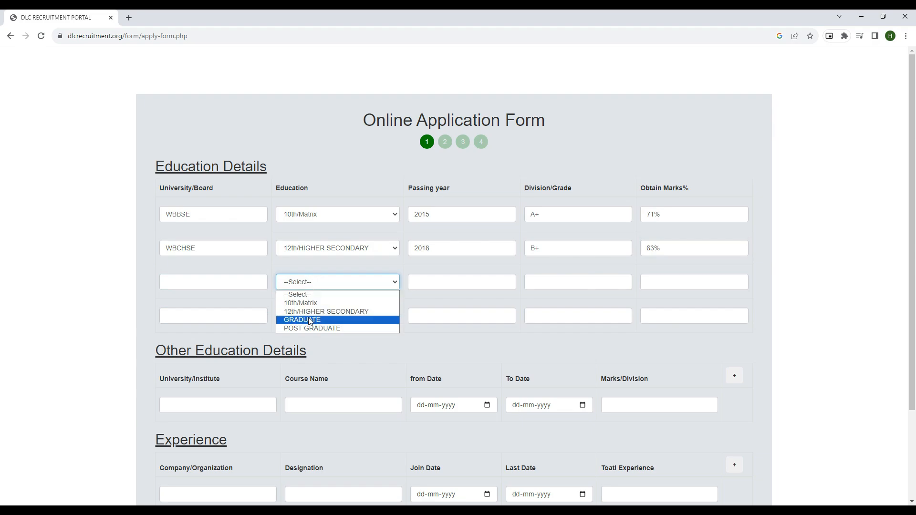
pyautogui.click(221, 284)
pyautogui.click(221, 281)
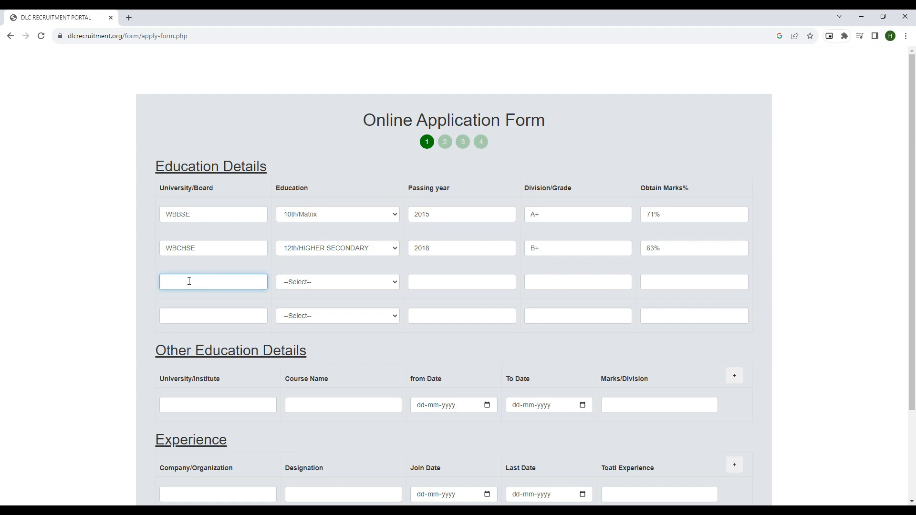
pyautogui.click(303, 285)
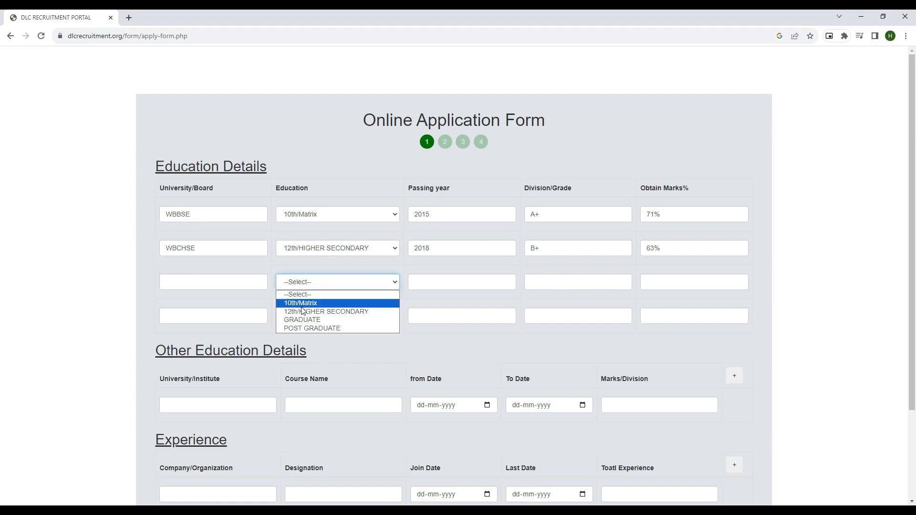
pyautogui.click(304, 320)
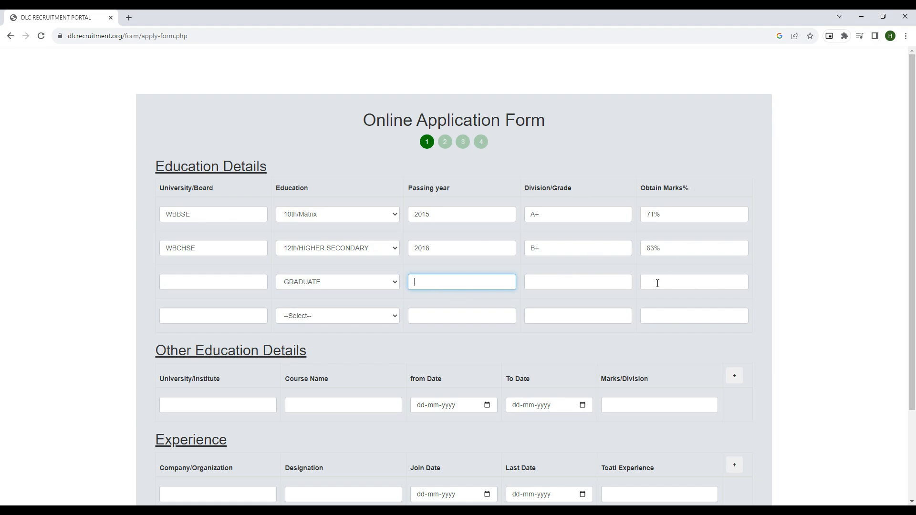
pyautogui.click(307, 319)
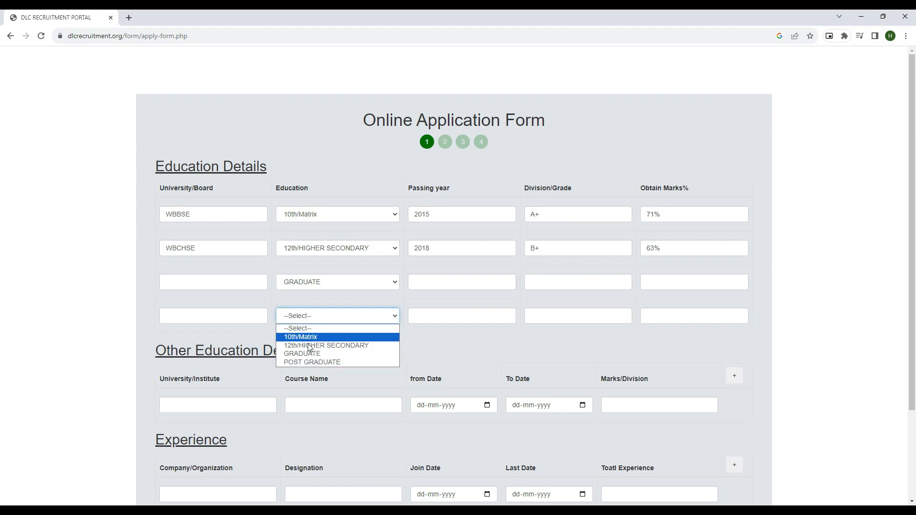
pyautogui.click(235, 319)
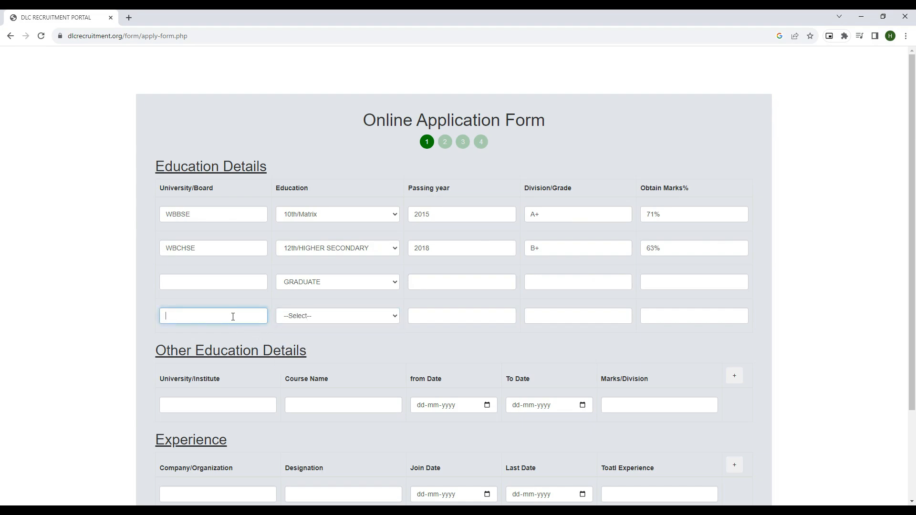
pyautogui.click(350, 316)
pyautogui.click(323, 360)
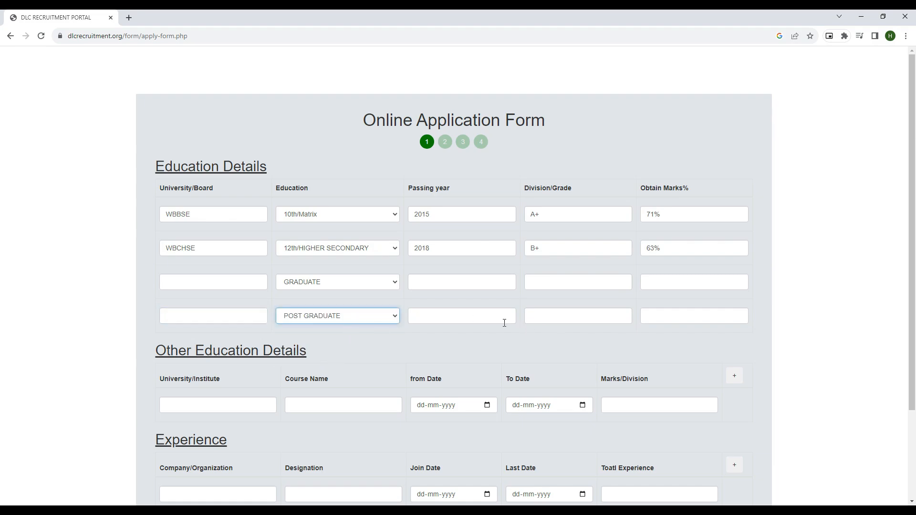
pyautogui.click(351, 322)
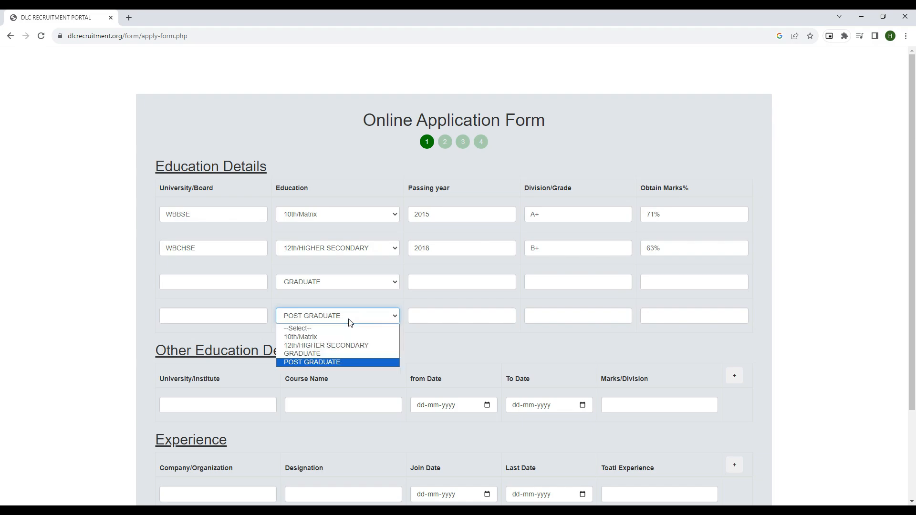
pyautogui.click(315, 329)
pyautogui.click(334, 282)
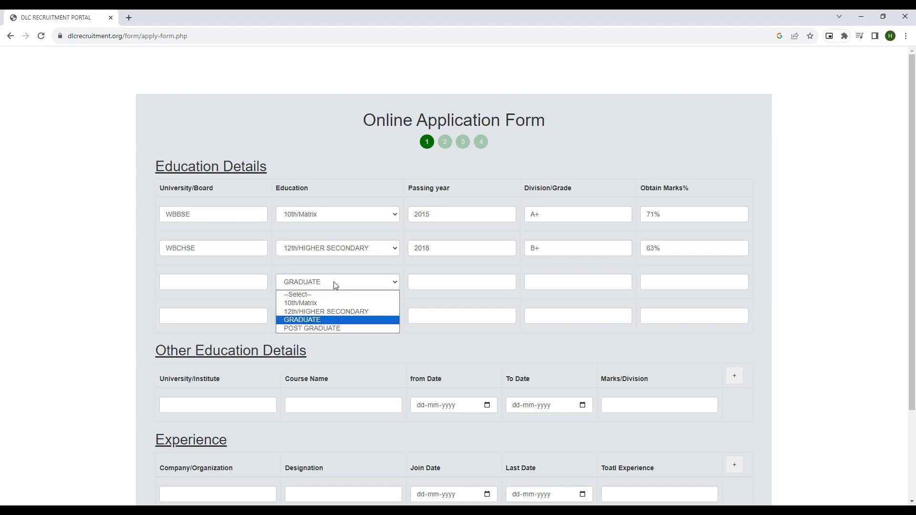
pyautogui.click(293, 295)
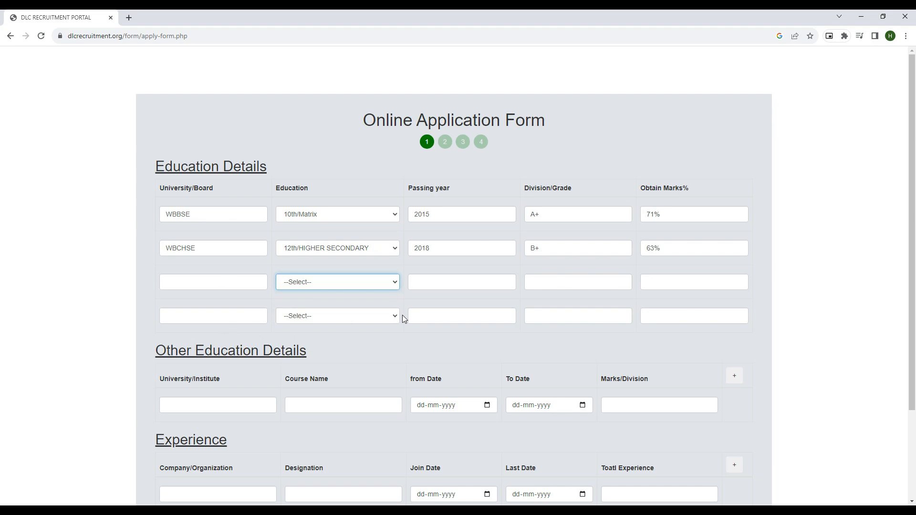
# Step: Enter institute XYZ and course name Computer Basic in the first Other Education row
pyautogui.scroll(-2, 341, 354)
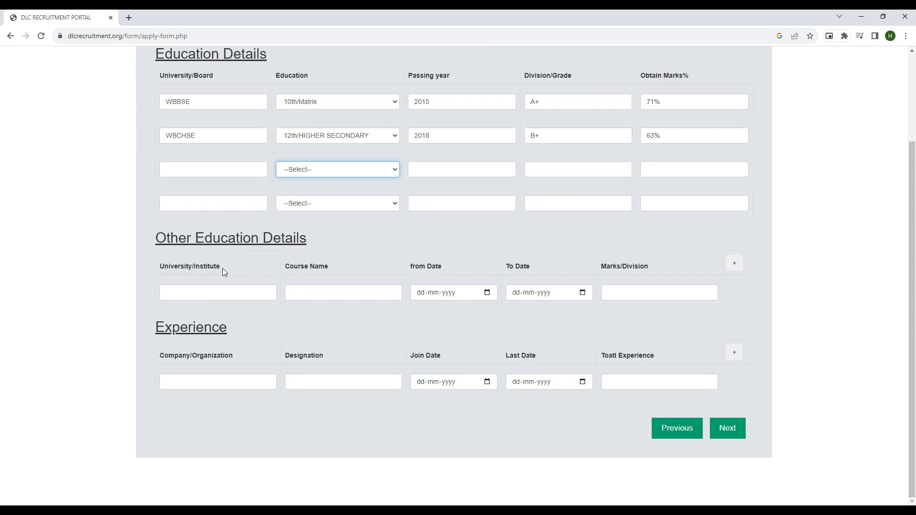
pyautogui.click(214, 296)
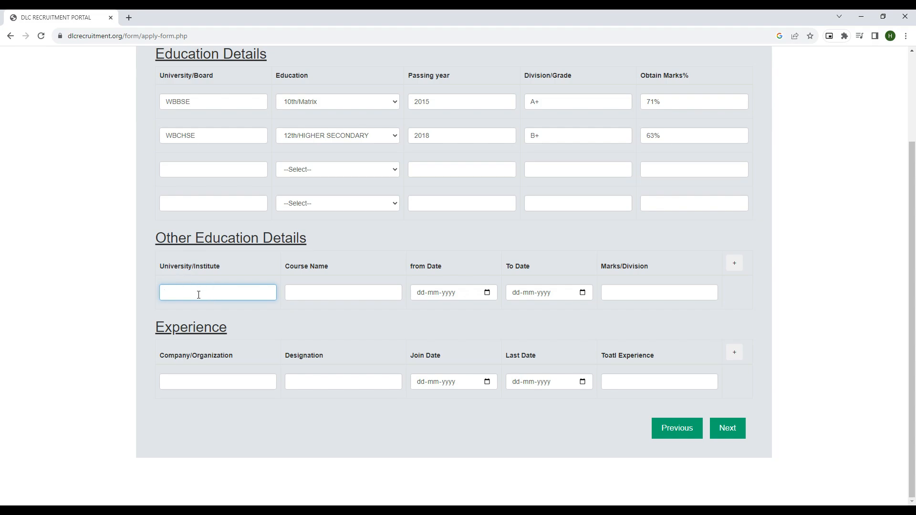
pyautogui.write('XYZ')
pyautogui.click(304, 292)
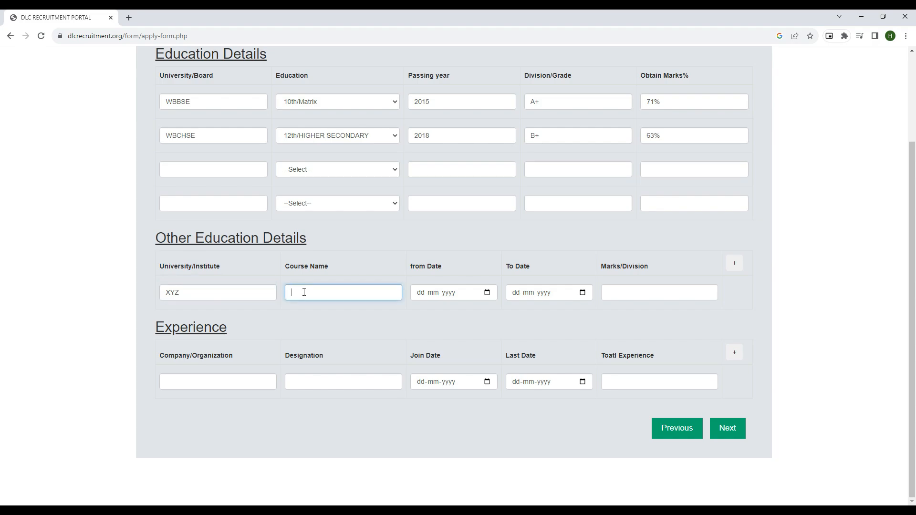
pyautogui.write('Con')
pyautogui.write('uter ')
pyautogui.write('Basic')
# Step: Set the Computer Basic course's from date to 01-06-2020
pyautogui.click(487, 293)
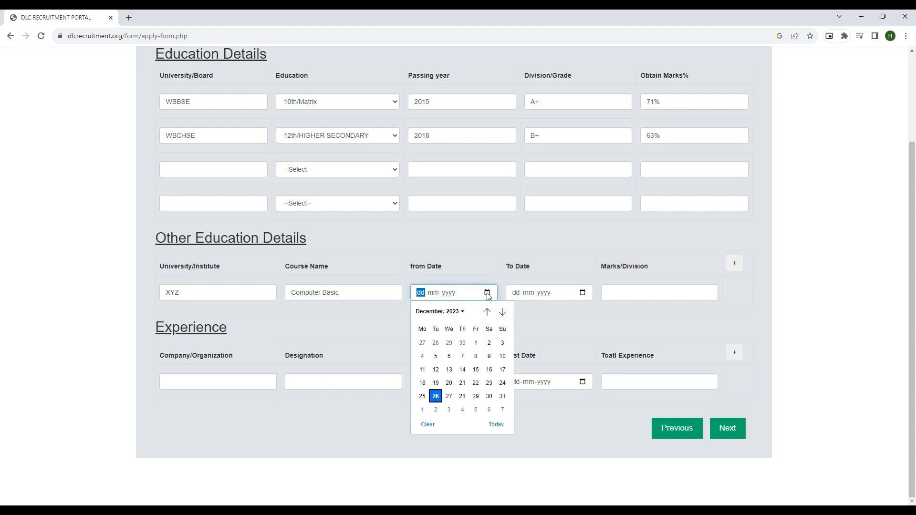
pyautogui.click(458, 312)
pyautogui.scroll(4, 449, 369)
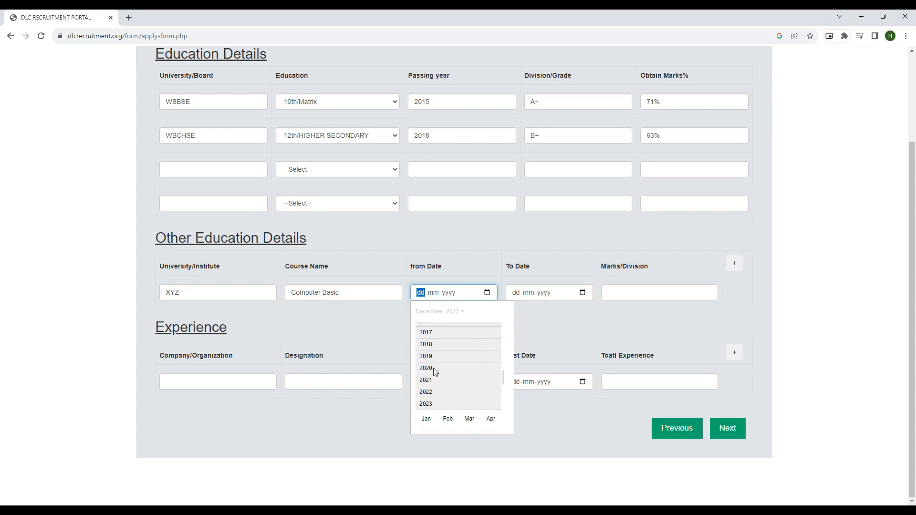
pyautogui.click(433, 368)
pyautogui.click(451, 359)
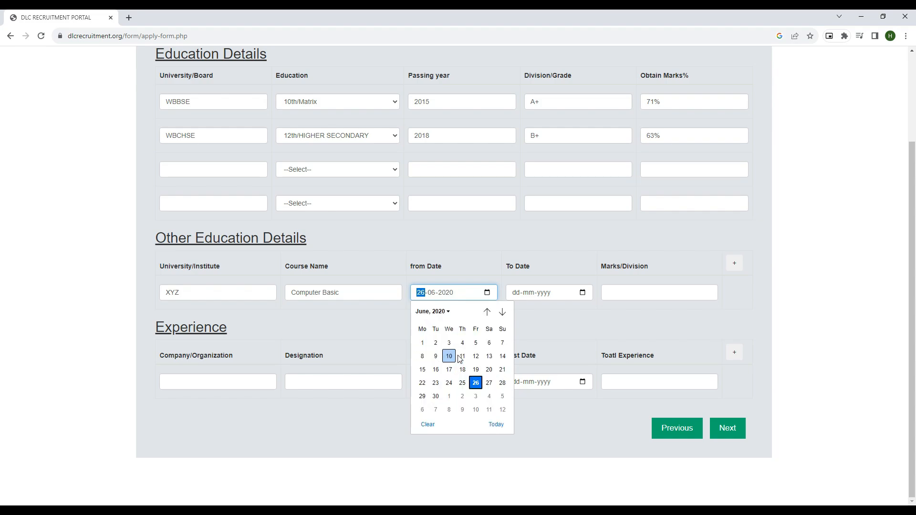
pyautogui.click(423, 343)
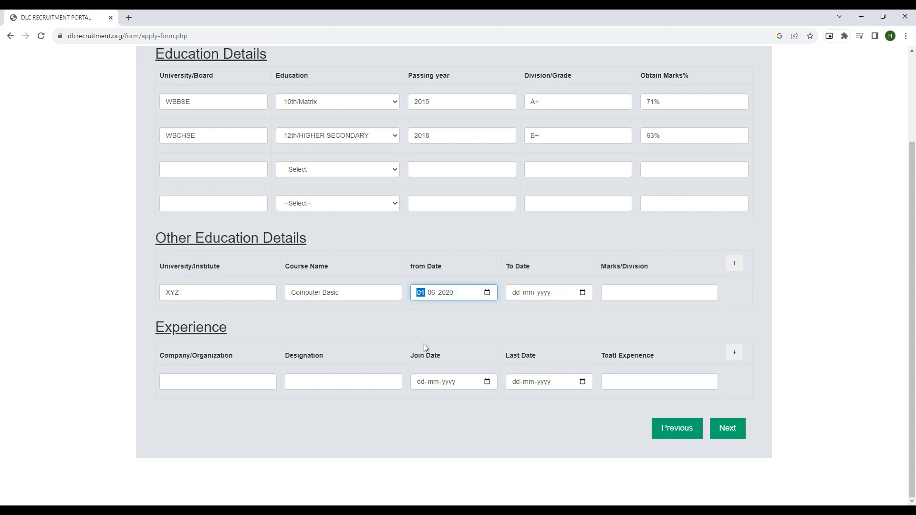
# Step: Set the Computer Basic course's to date to 01-06-2022
pyautogui.click(583, 293)
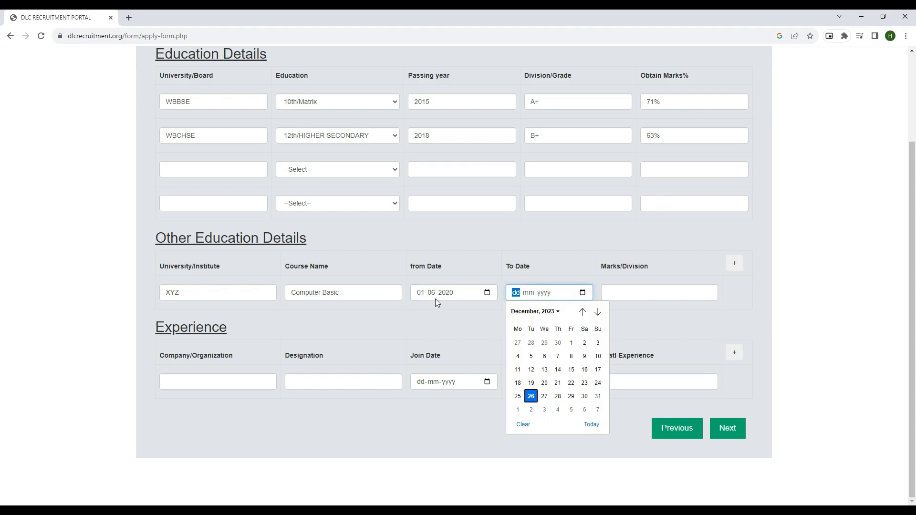
pyautogui.click(533, 312)
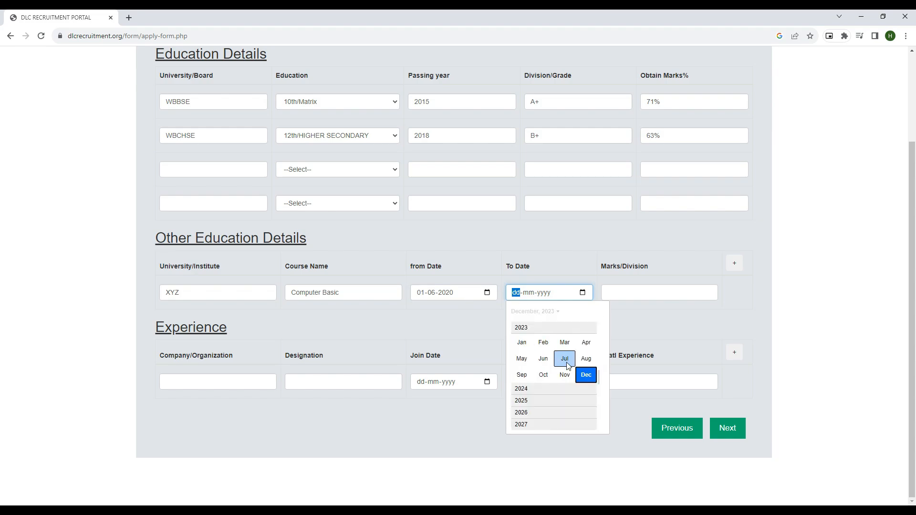
pyautogui.scroll(2, 529, 338)
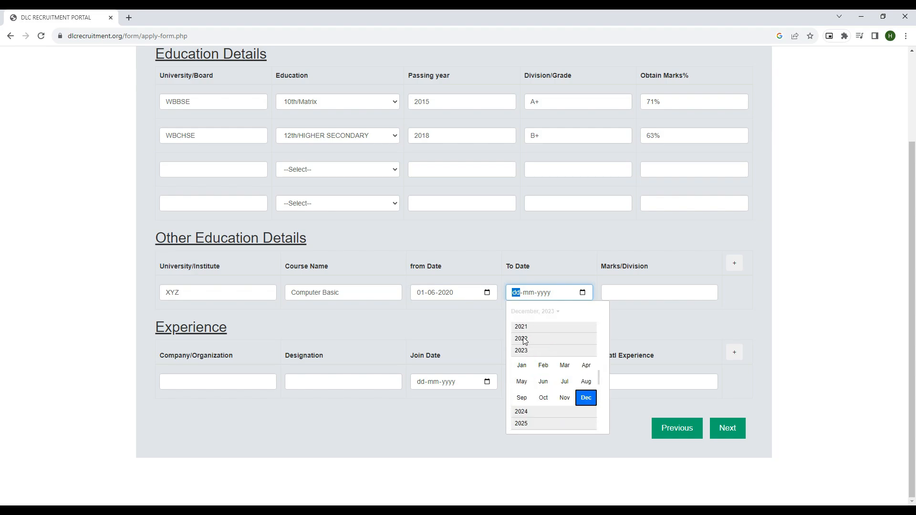
pyautogui.click(520, 340)
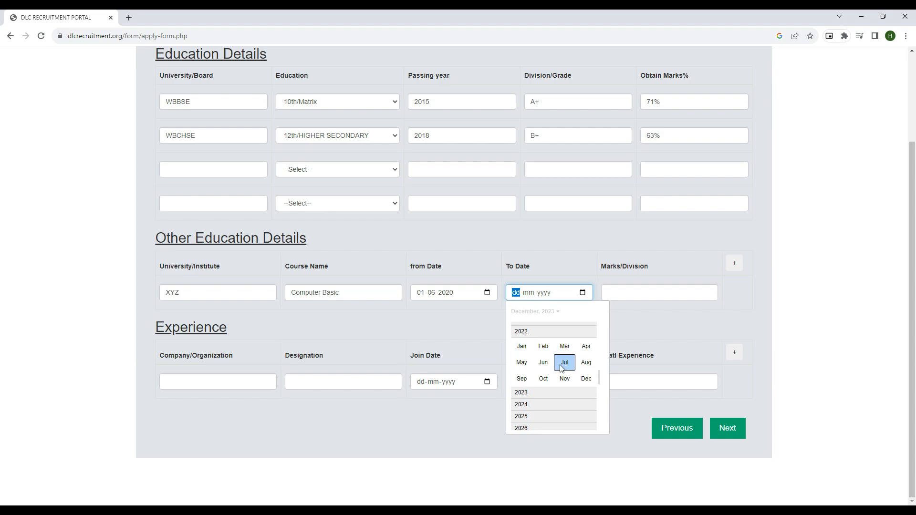
pyautogui.click(545, 365)
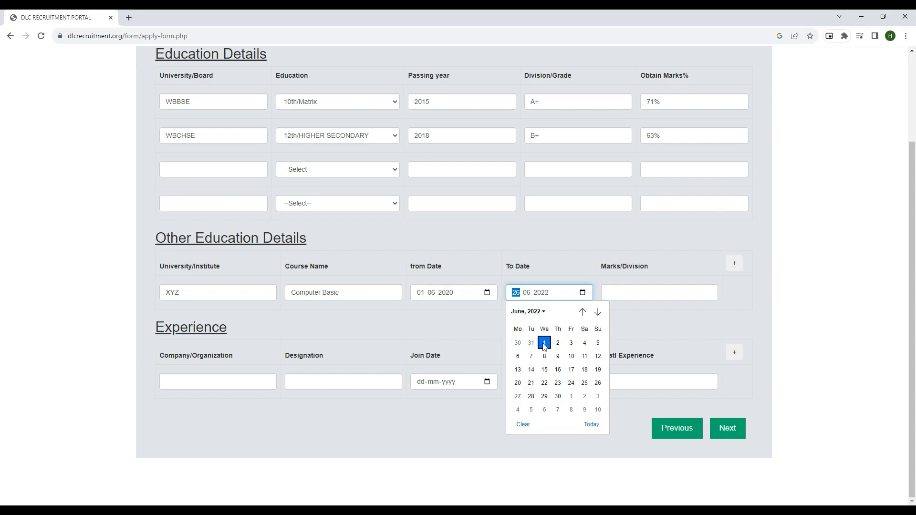
pyautogui.click(544, 342)
pyautogui.click(564, 274)
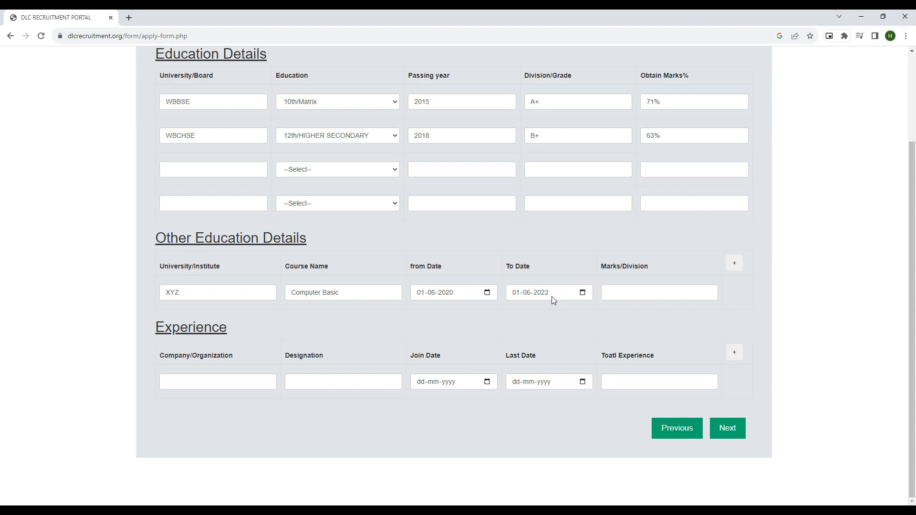
# Step: Enter 85.64% in the Computer Basic course's Marks/Division field
pyautogui.click(617, 294)
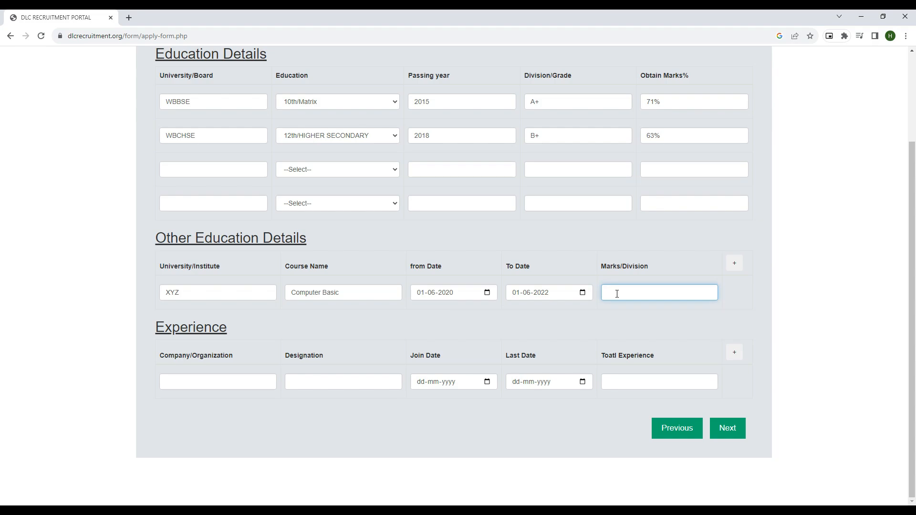
pyautogui.write('85.64%')
pyautogui.click(187, 383)
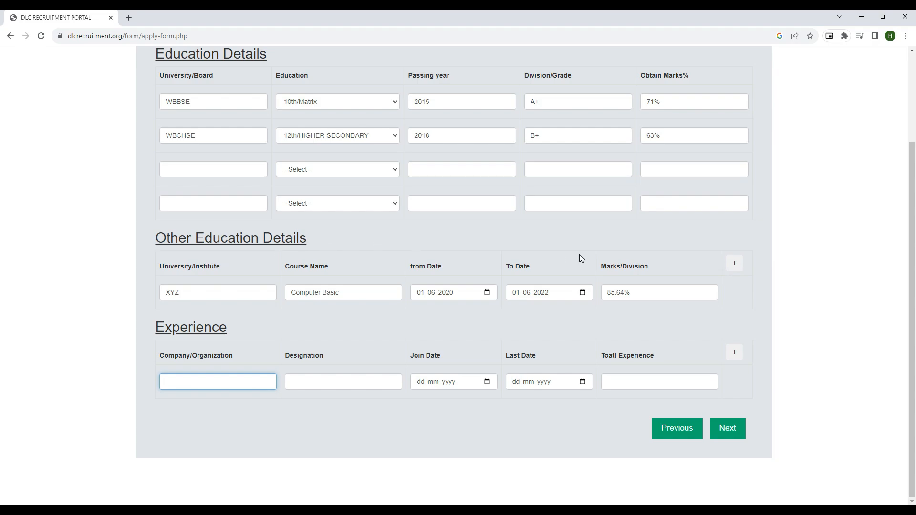
pyautogui.click(735, 266)
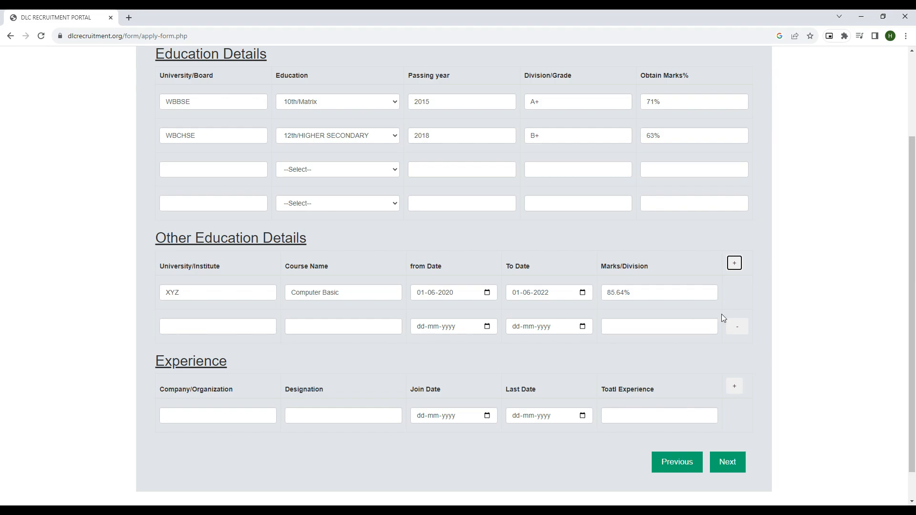
pyautogui.click(735, 266)
pyautogui.click(735, 265)
pyautogui.click(735, 266)
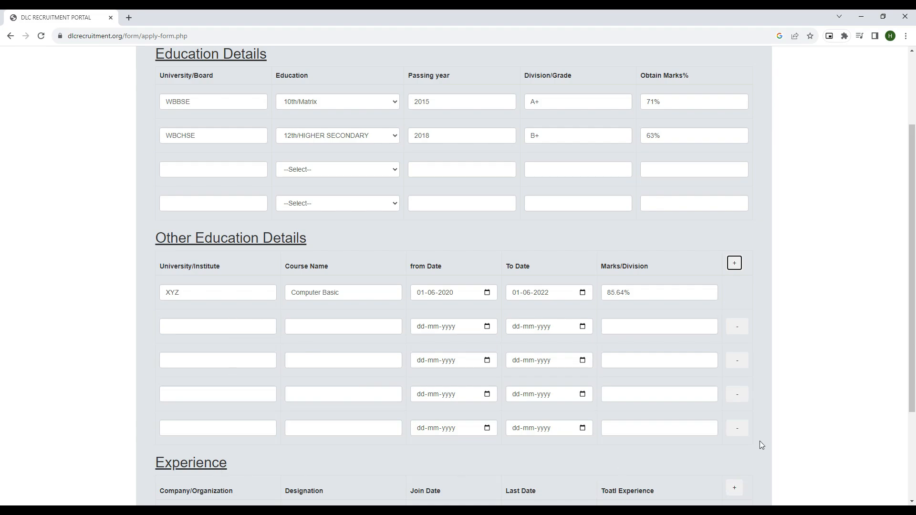
pyautogui.click(738, 428)
pyautogui.click(739, 397)
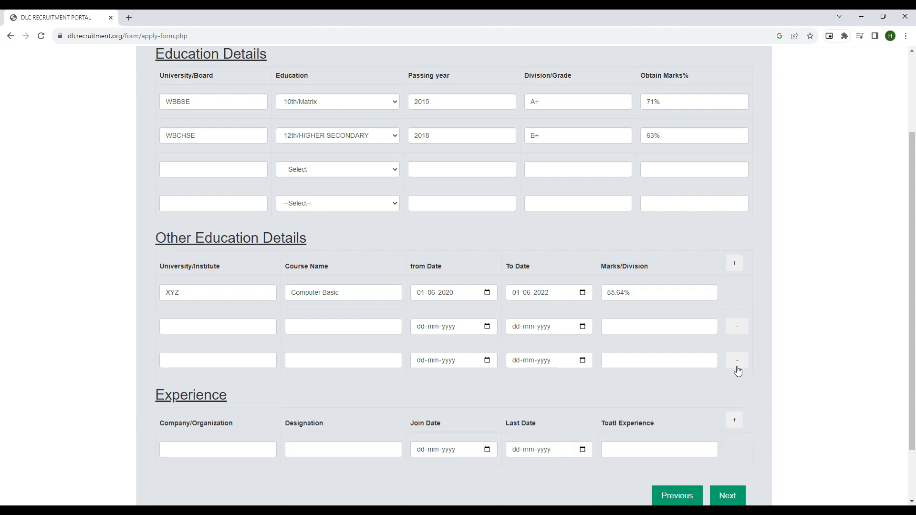
pyautogui.click(738, 363)
pyautogui.click(737, 329)
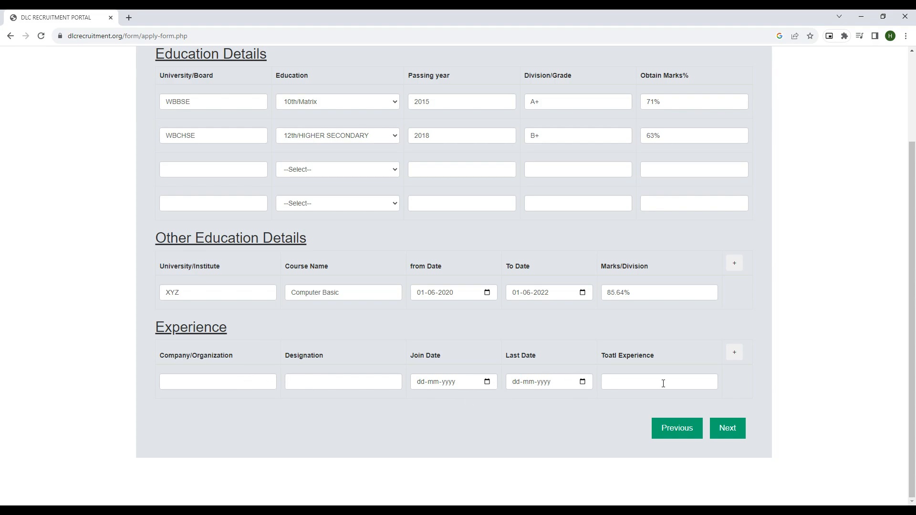
pyautogui.click(735, 352)
pyautogui.click(734, 352)
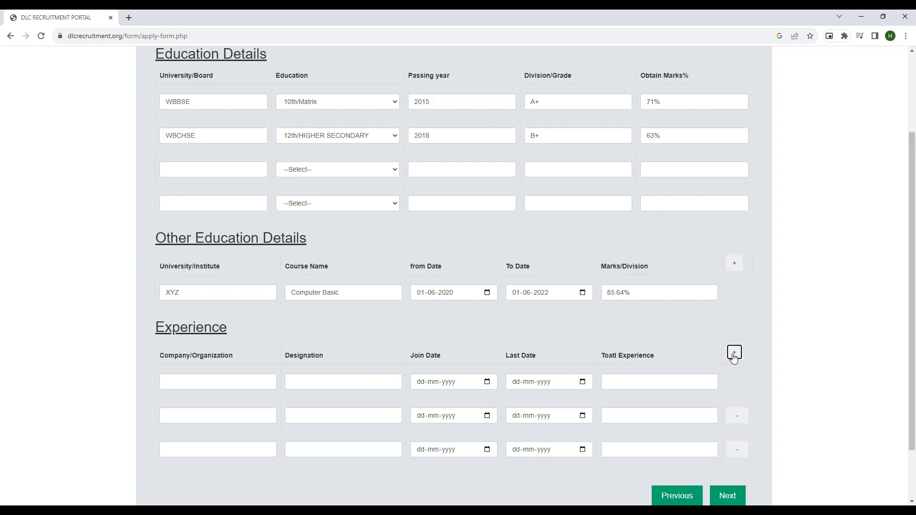
pyautogui.click(734, 352)
pyautogui.scroll(-2, 435, 380)
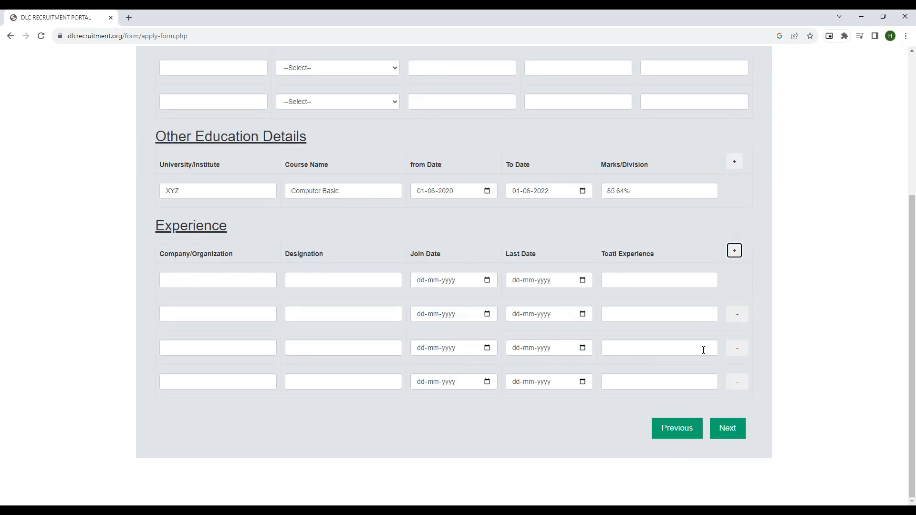
pyautogui.click(737, 314)
pyautogui.click(737, 348)
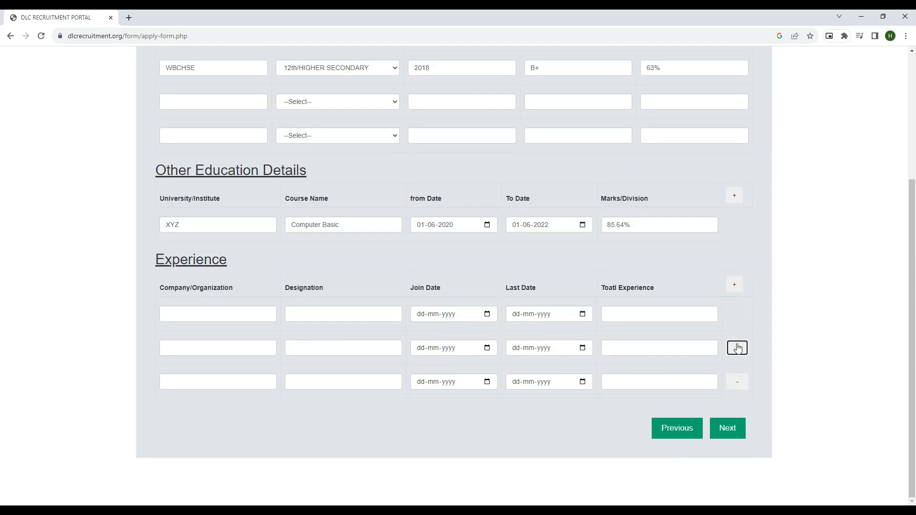
pyautogui.click(737, 382)
pyautogui.click(191, 382)
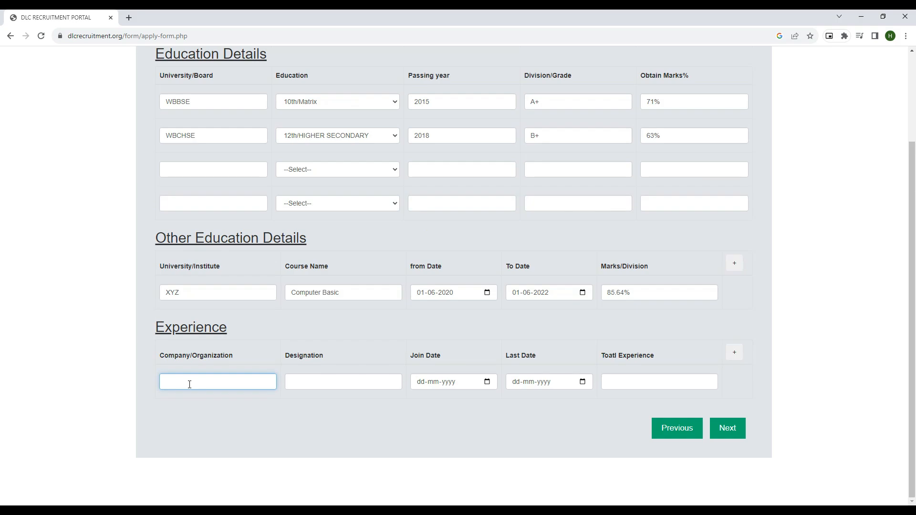
# Step: Enter company Xyz, designation Sales Executive and join date 01-08-2022
pyautogui.write('Xyz')
pyautogui.click(315, 389)
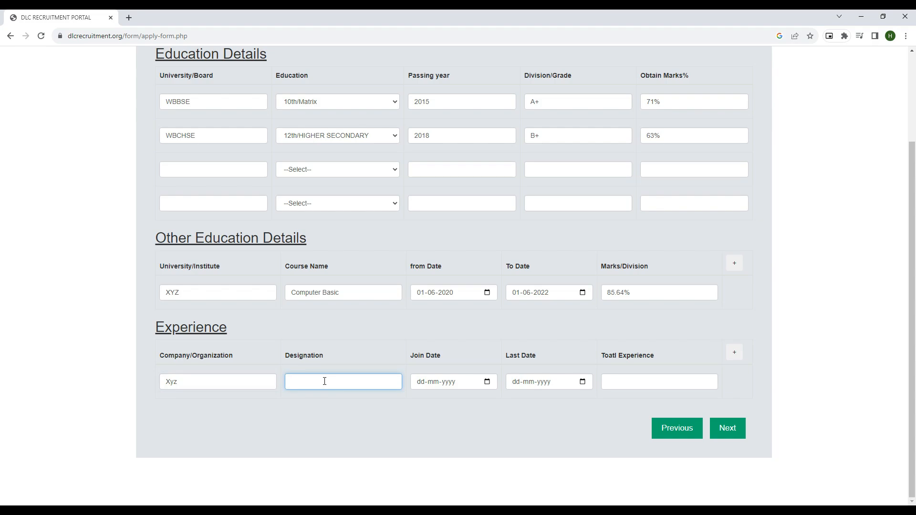
pyautogui.write('Sales Executive')
pyautogui.click(487, 381)
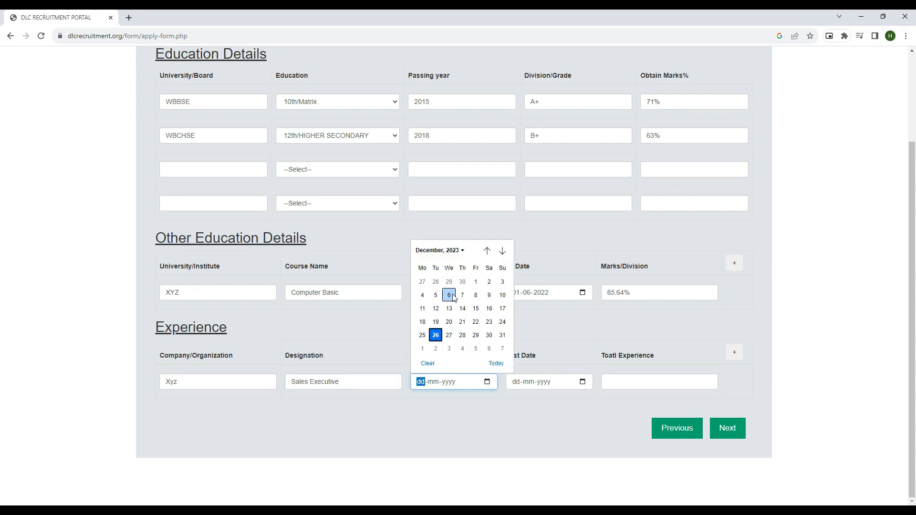
pyautogui.click(456, 252)
pyautogui.scroll(3, 468, 316)
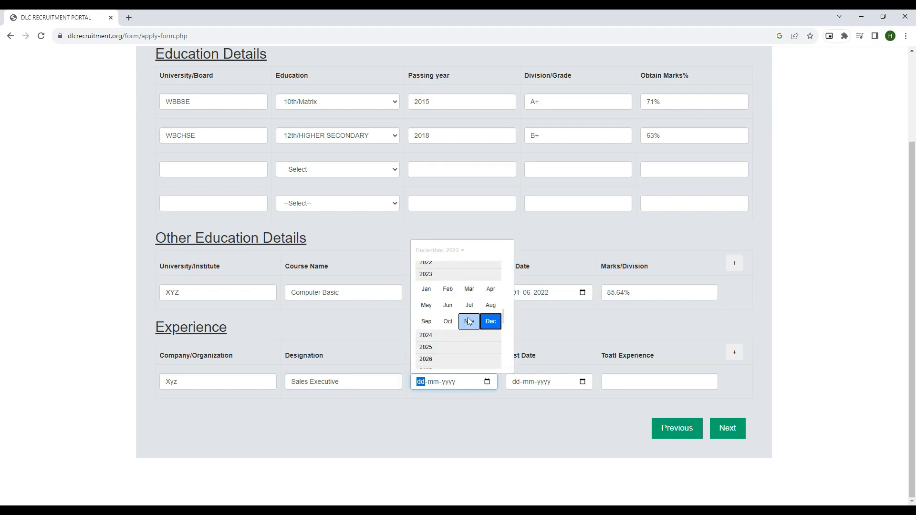
pyautogui.click(437, 288)
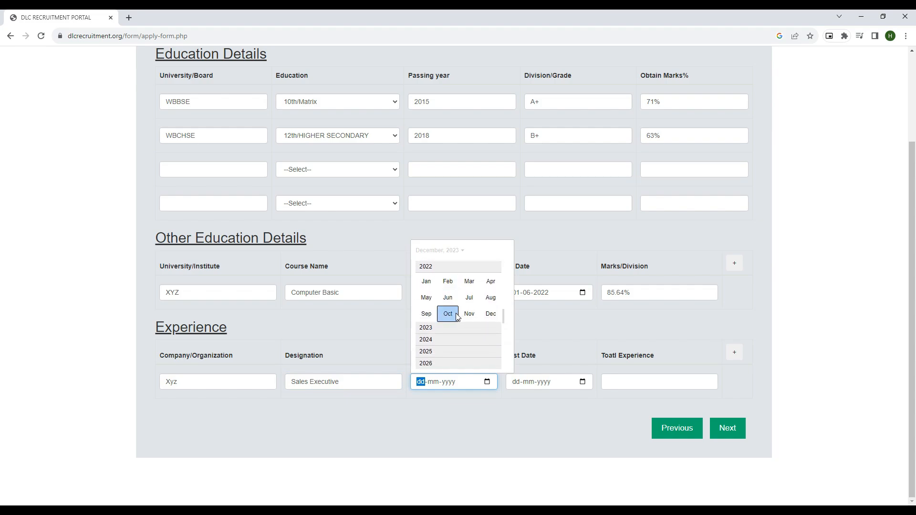
pyautogui.click(492, 299)
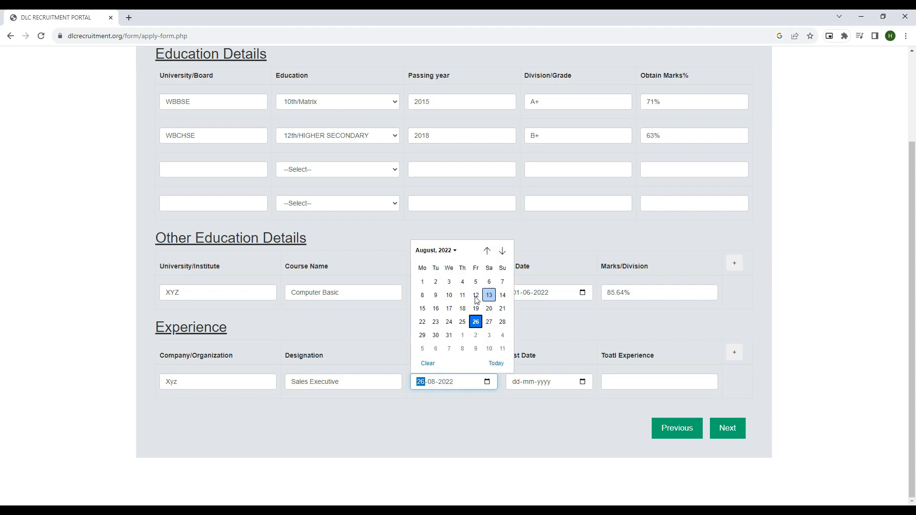
pyautogui.click(422, 281)
# Step: Set the last date to 12-08-2023 and total experience to 1 Year
pyautogui.click(582, 382)
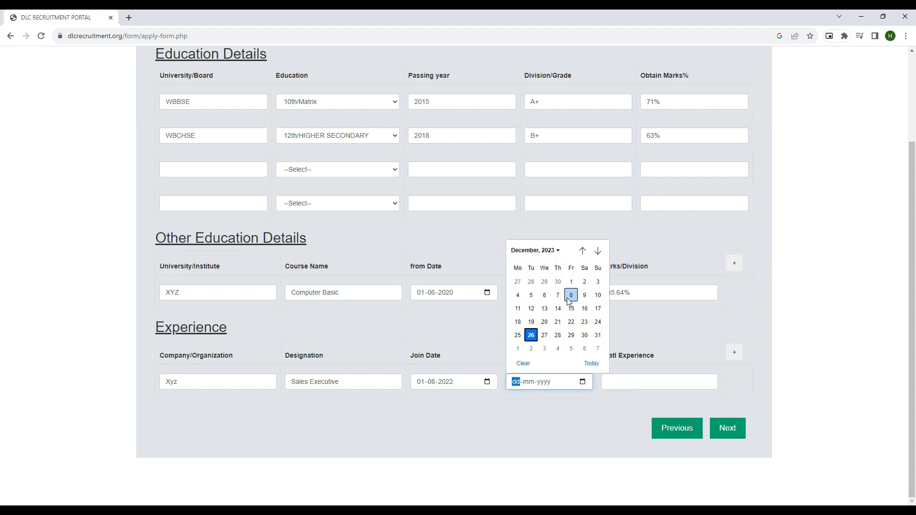
pyautogui.scroll(1, 554, 289)
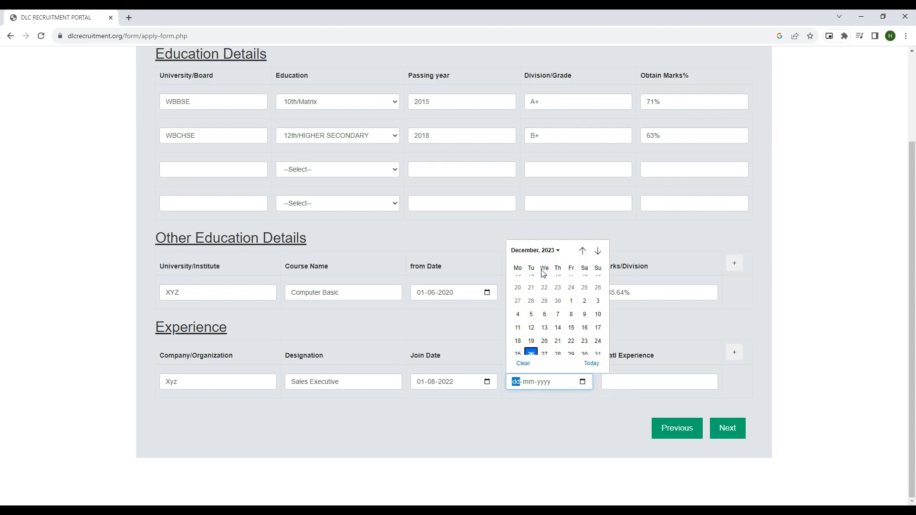
pyautogui.click(547, 254)
pyautogui.scroll(1, 525, 282)
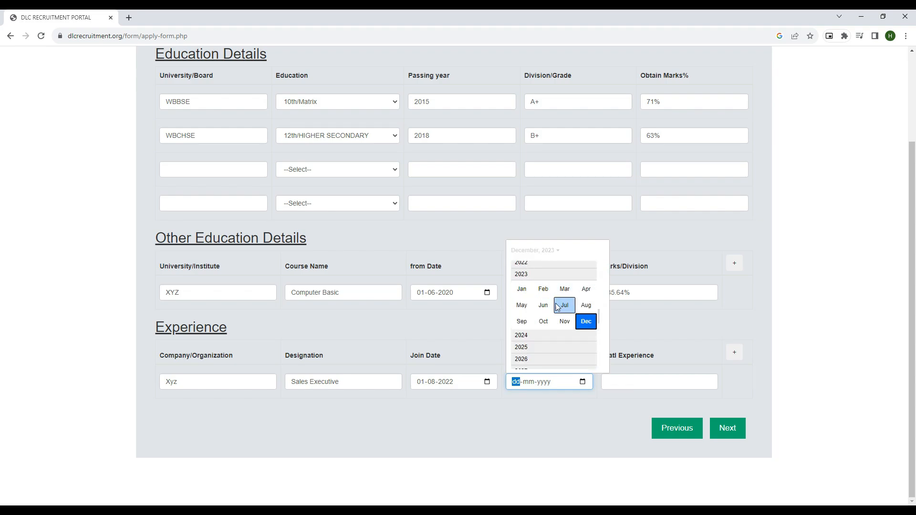
pyautogui.click(587, 307)
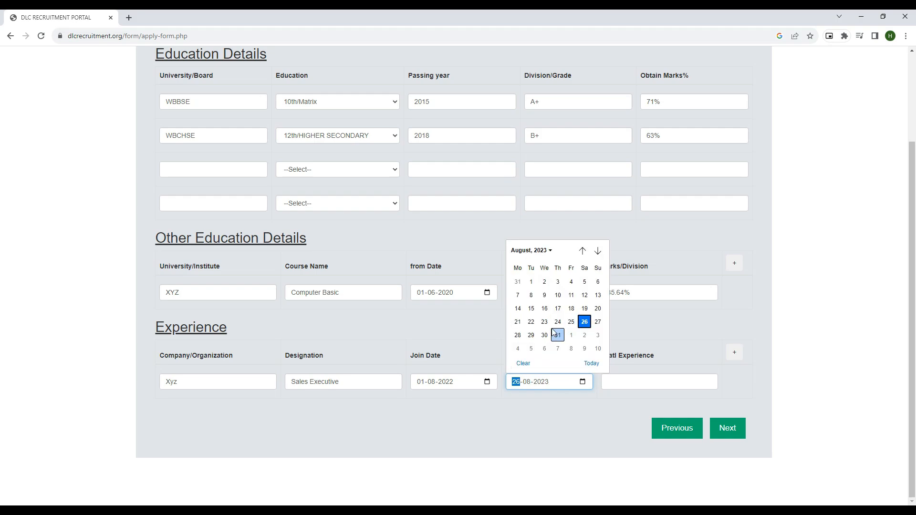
pyautogui.click(586, 305)
pyautogui.click(547, 410)
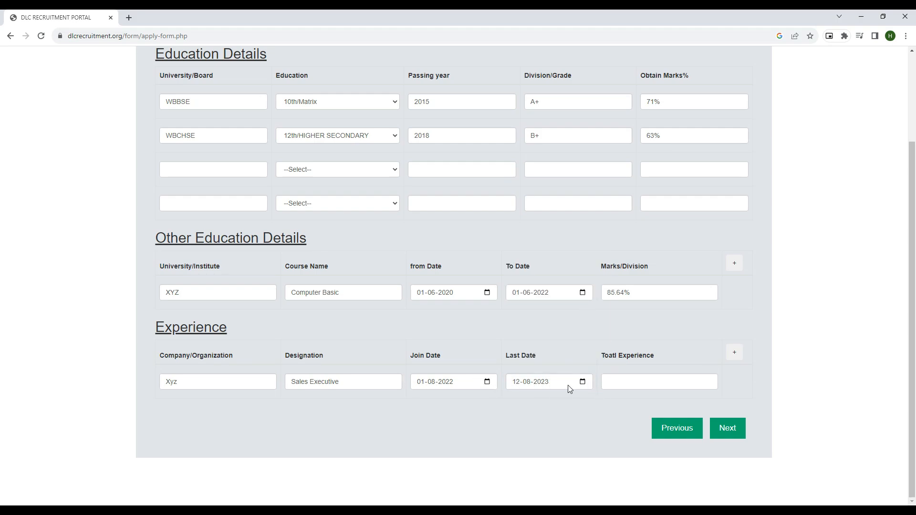
pyautogui.click(630, 380)
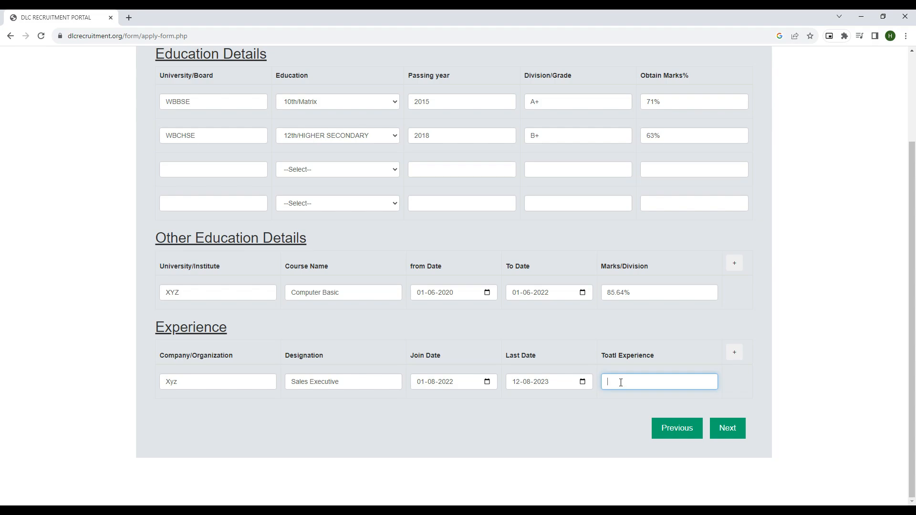
pyautogui.write('1 Year')
# Step: Advance through Upload Documents to Address Info without uploading any files
pyautogui.click(730, 430)
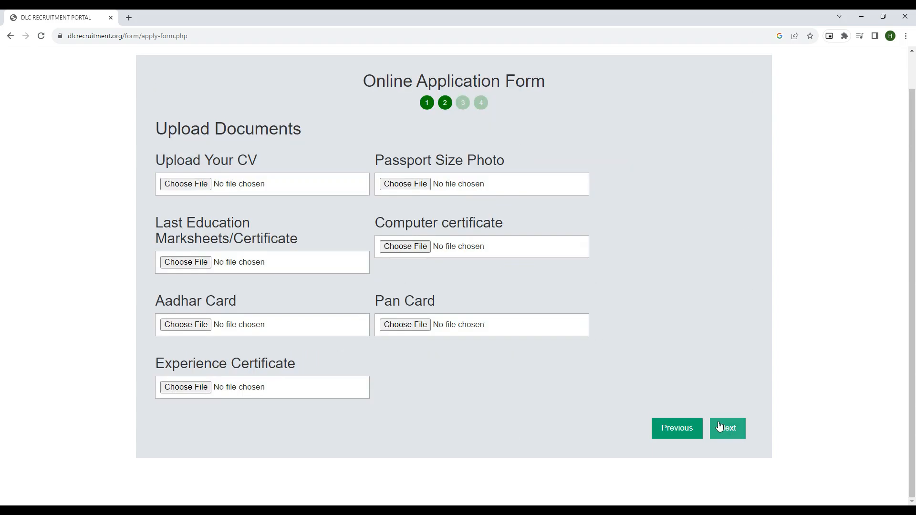
pyautogui.scroll(1, 566, 391)
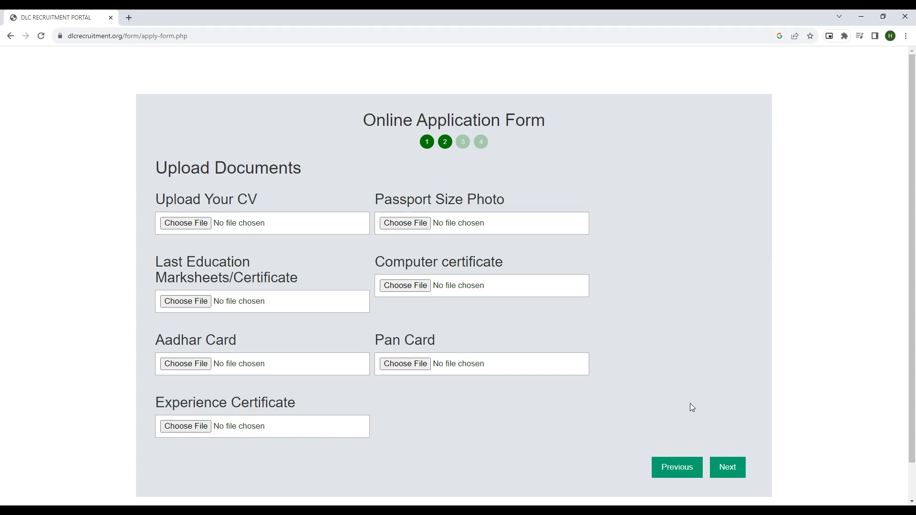
pyautogui.click(726, 468)
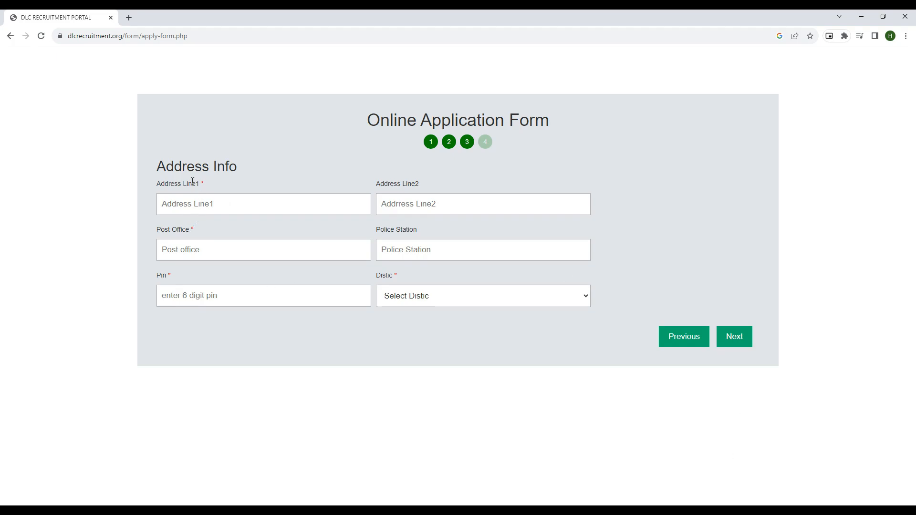
# Step: Fill in both address lines and the post office name
pyautogui.click(213, 205)
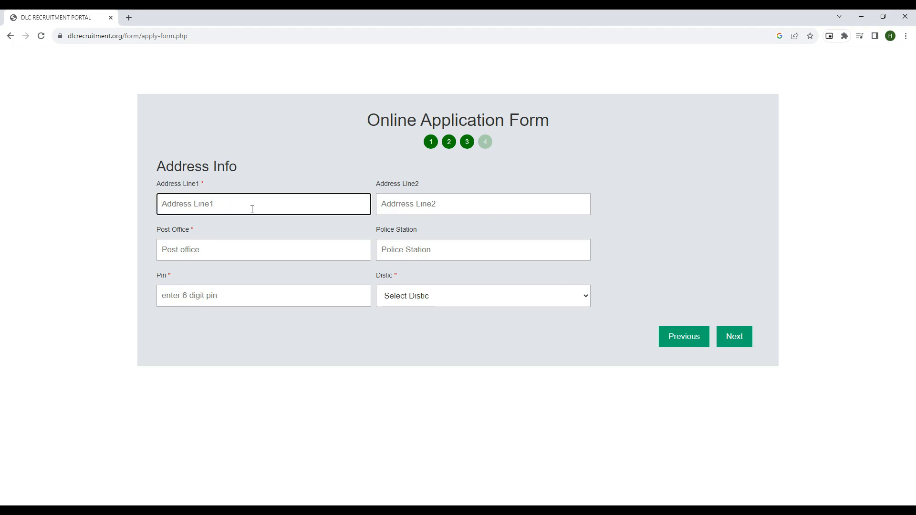
pyautogui.click(426, 205)
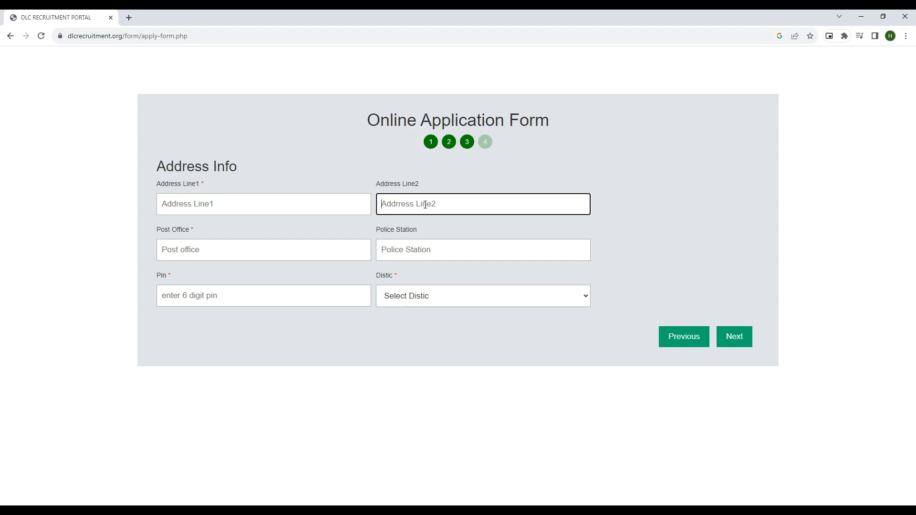
pyautogui.click(216, 204)
pyautogui.write('Kolkata')
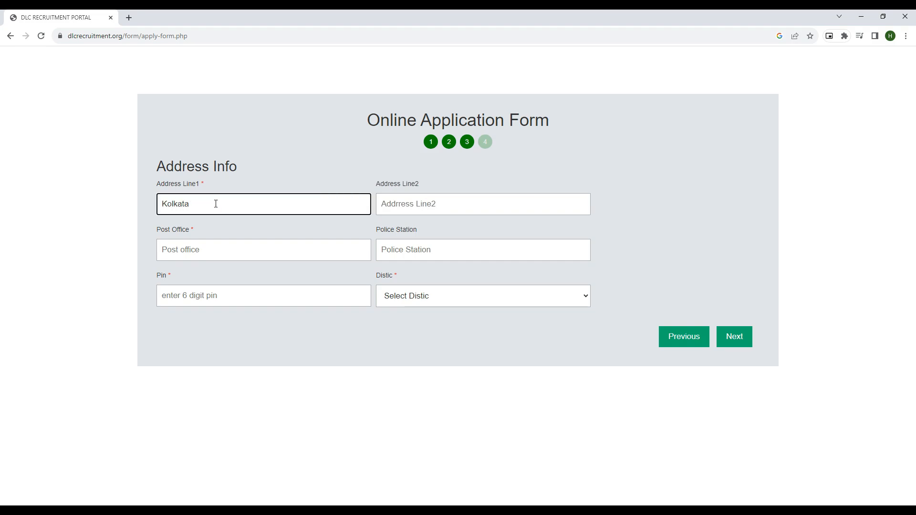
pyautogui.write(',')
pyautogui.click(419, 202)
pyautogui.write('Kolkata')
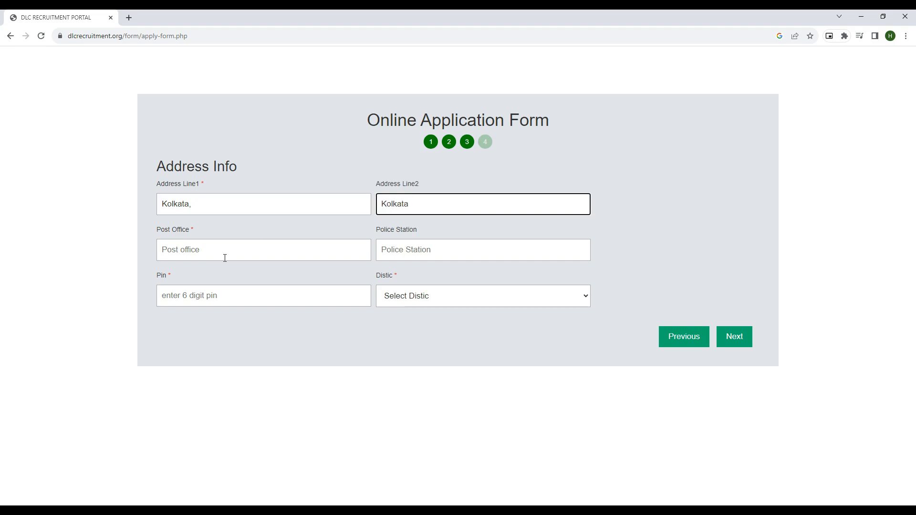
pyautogui.click(185, 250)
pyautogui.write('Kol')
pyautogui.press('BackSpace')
pyautogui.press('BackSpace')
pyautogui.press('BackSpace')
pyautogui.write('B')
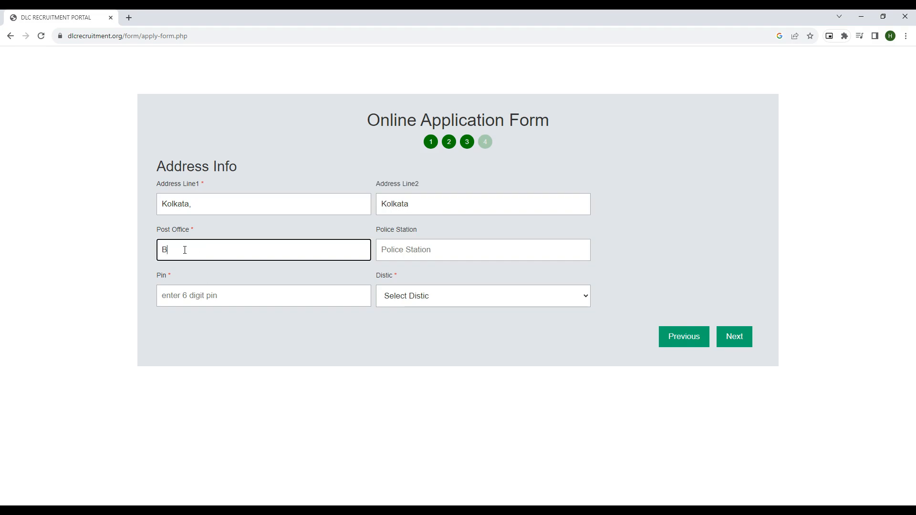
pyautogui.write('idhannagar')
# Step: Fill in the police station and pin code, and select the home district
pyautogui.click(391, 250)
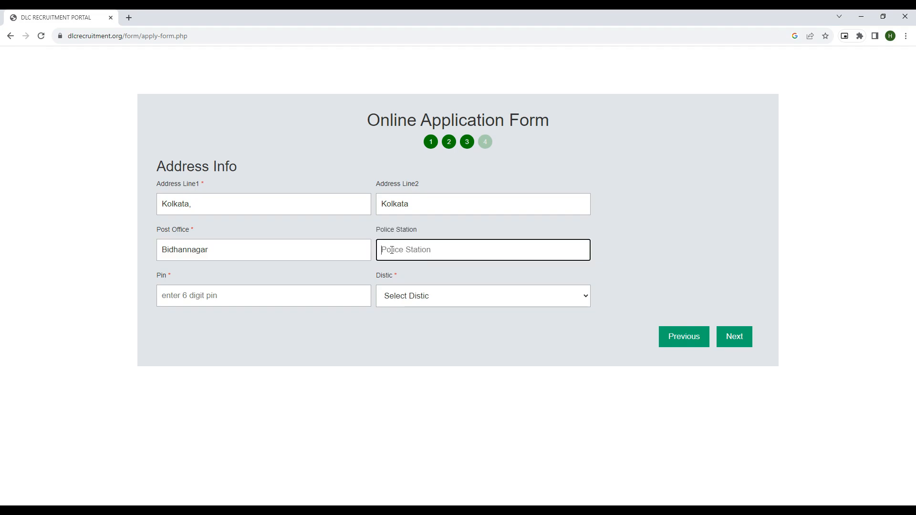
pyautogui.write('Bidhannagar')
pyautogui.click(192, 296)
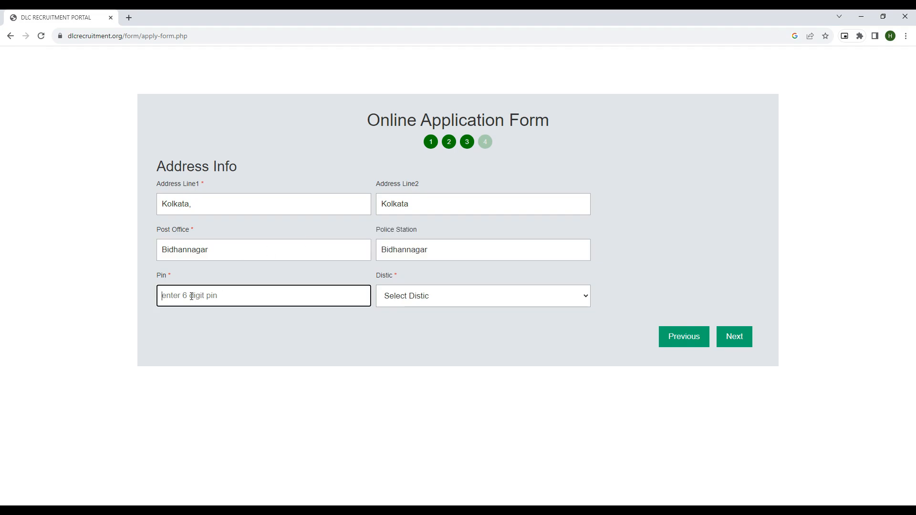
pyautogui.write('700004')
pyautogui.click(422, 298)
pyautogui.scroll(-1, 439, 258)
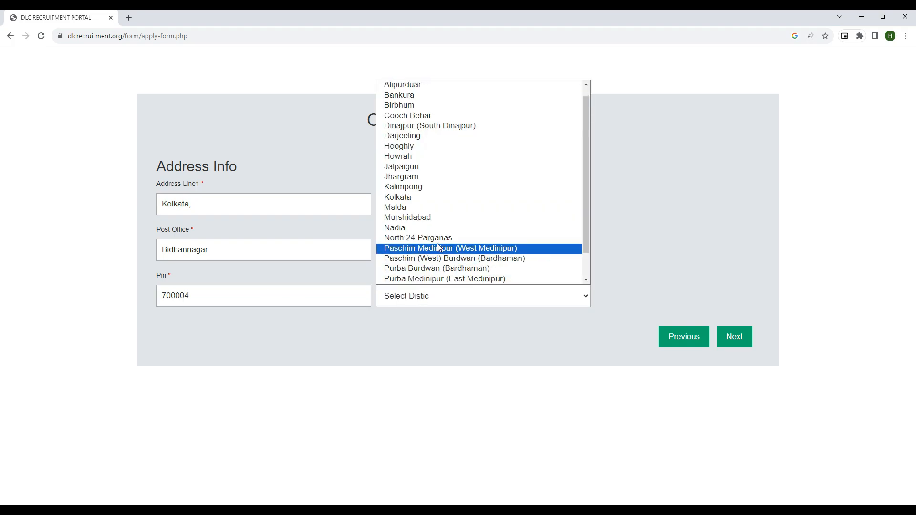
pyautogui.click(423, 197)
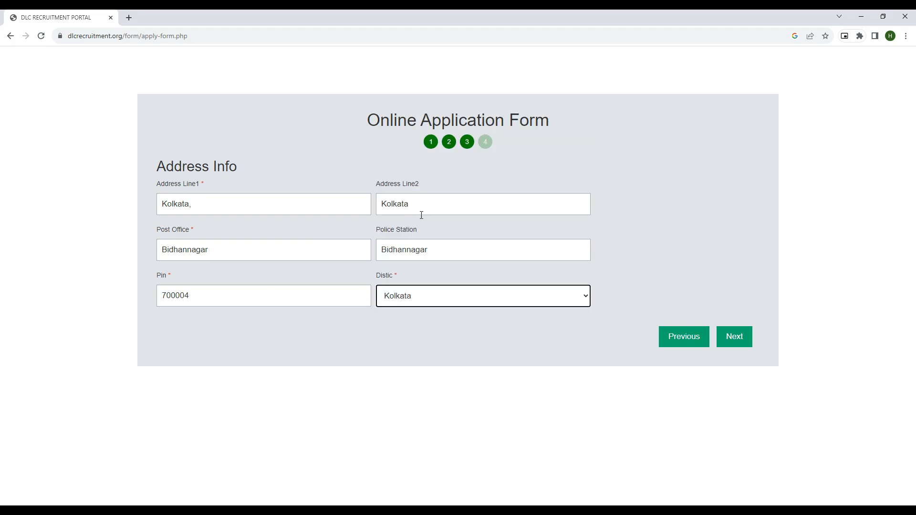
pyautogui.click(465, 163)
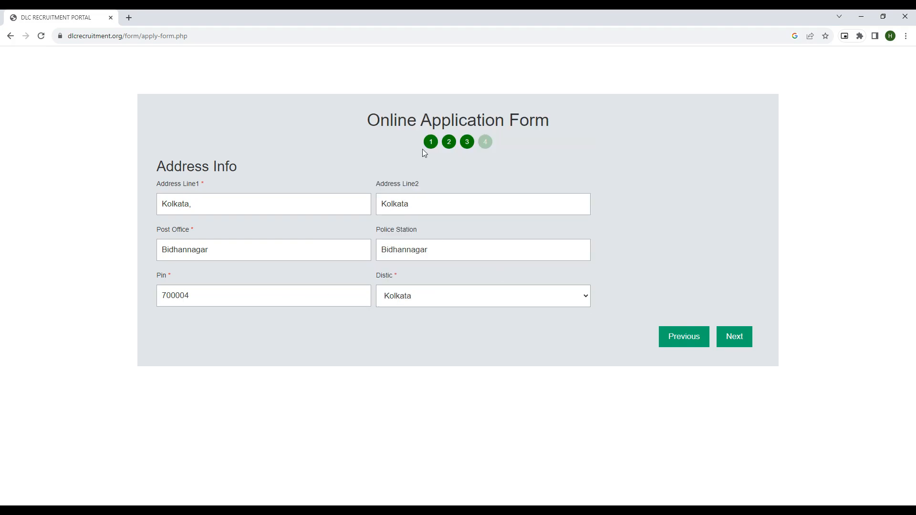
# Step: On the school selection step, choose BARDDHAMAN district and JAMALPUR block
pyautogui.click(736, 340)
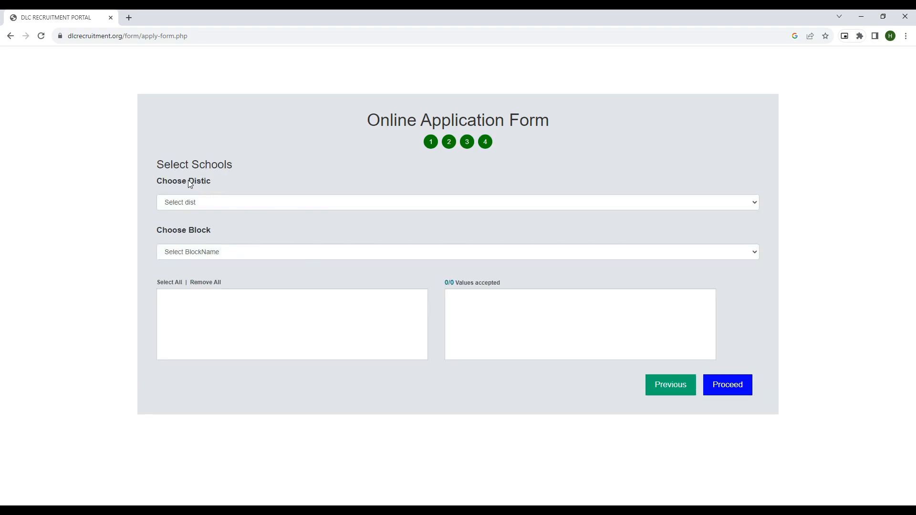
pyautogui.click(219, 203)
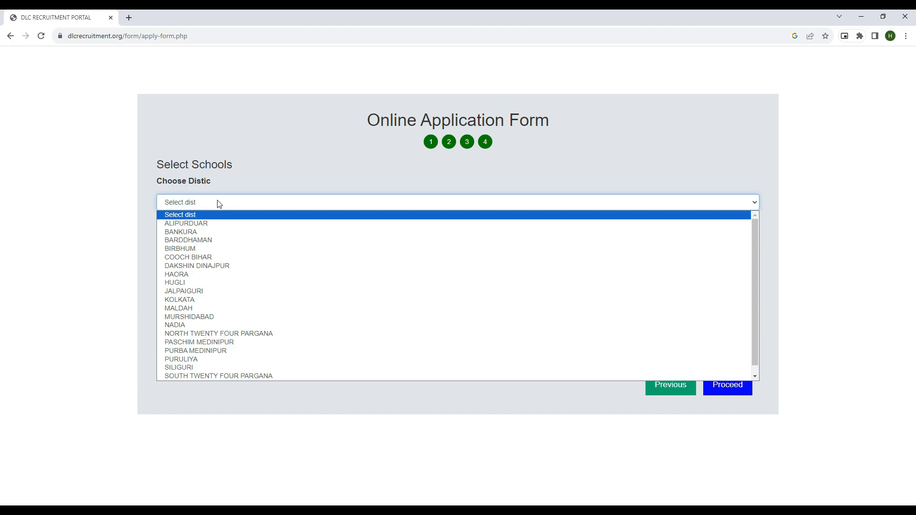
pyautogui.click(200, 242)
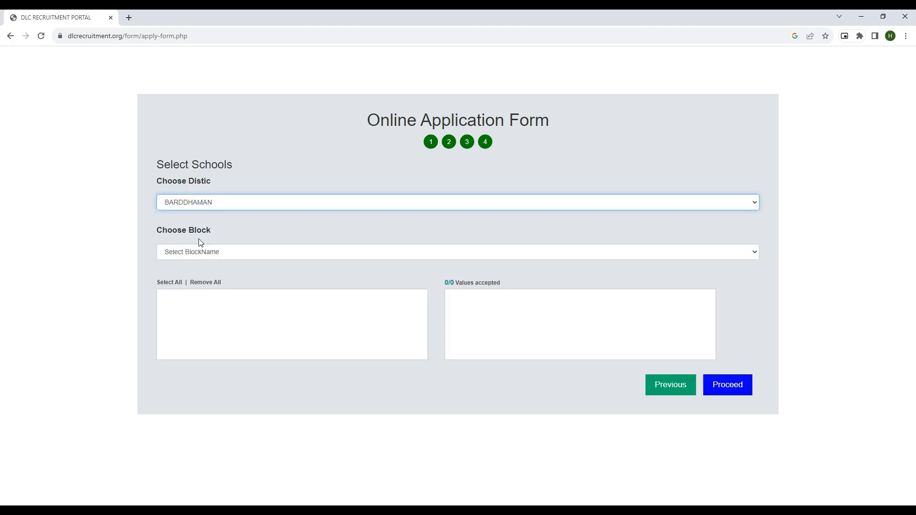
pyautogui.click(222, 255)
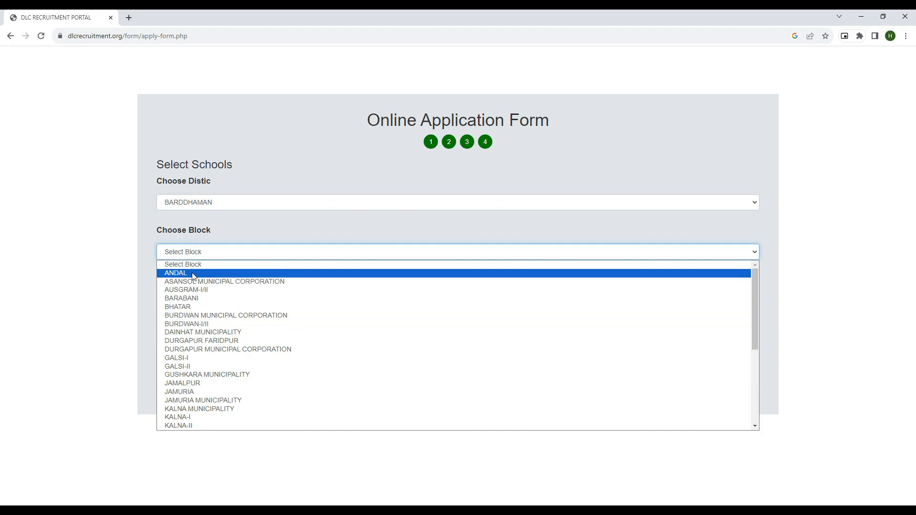
pyautogui.click(196, 384)
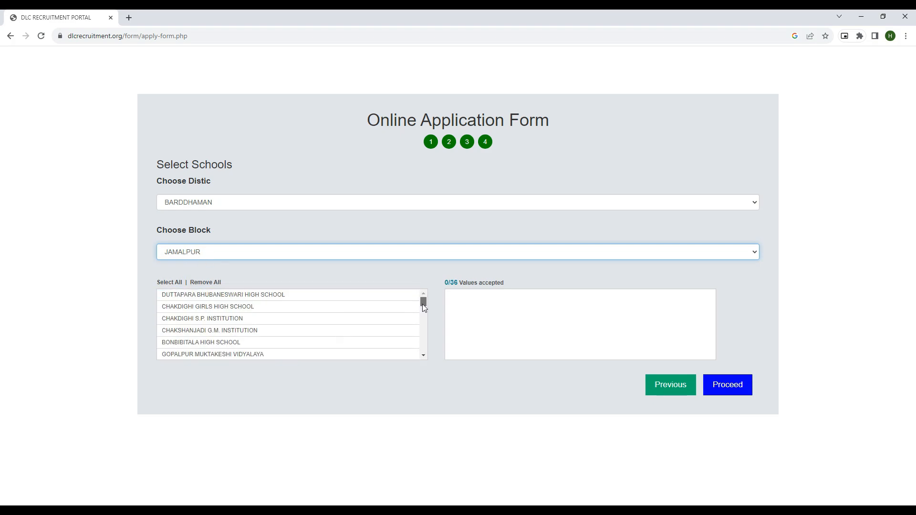
# Step: Choose only CHAKDIGHI GIRLS HIGH SCHOOL and GOPALPUR MUKTAKESHI VIDYALAYA, then submit the application
pyautogui.moveTo(424, 308)
pyautogui.mouseDown()
pyautogui.moveTo(424, 355)
pyautogui.moveTo(431, 323)
pyautogui.mouseUp()
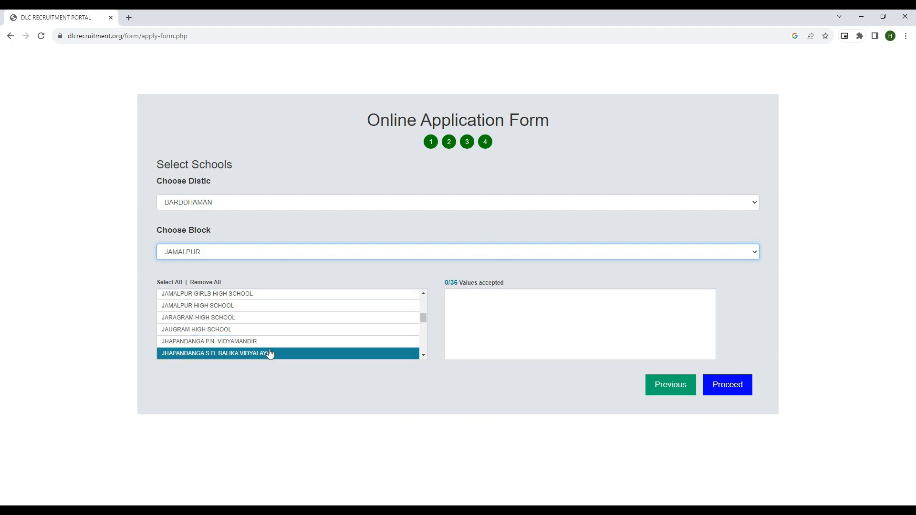
pyautogui.click(167, 283)
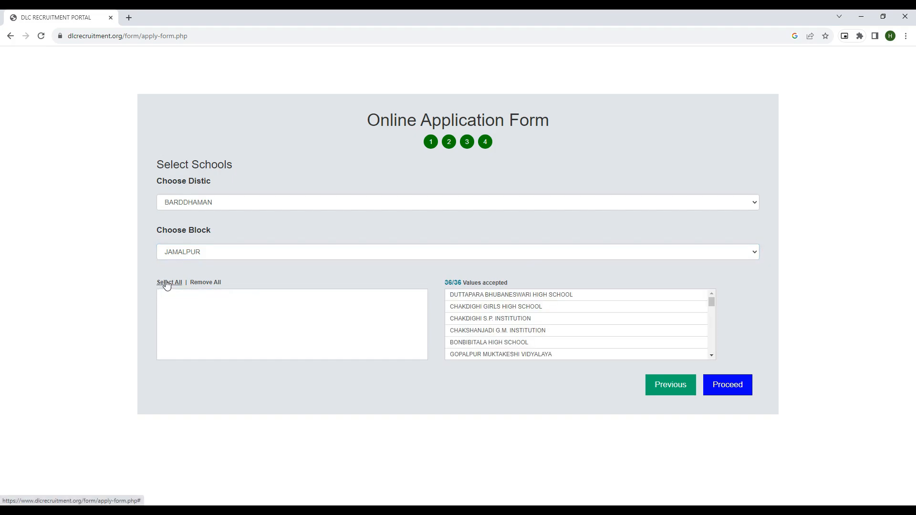
pyautogui.click(212, 284)
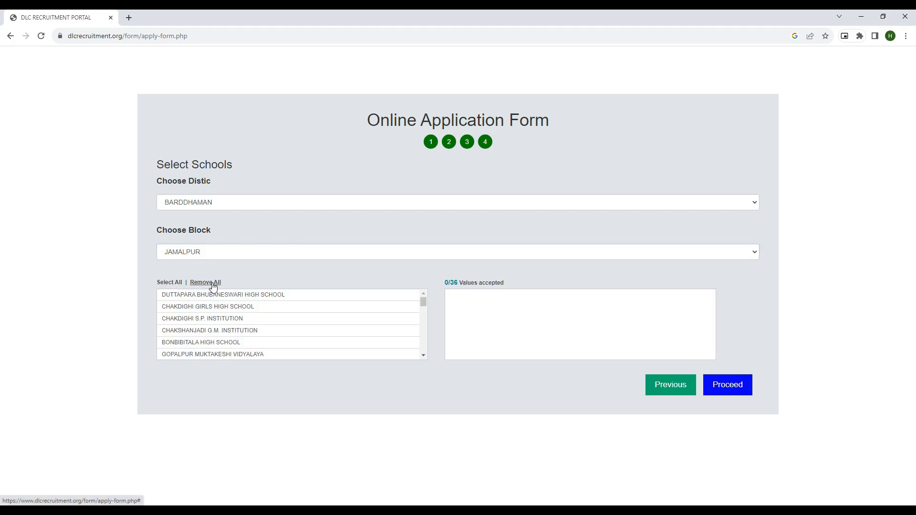
pyautogui.click(215, 306)
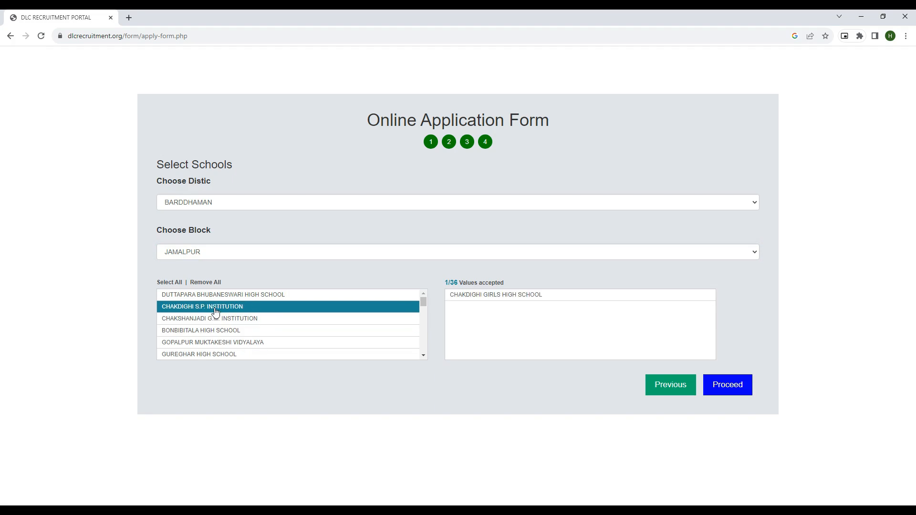
pyautogui.click(215, 344)
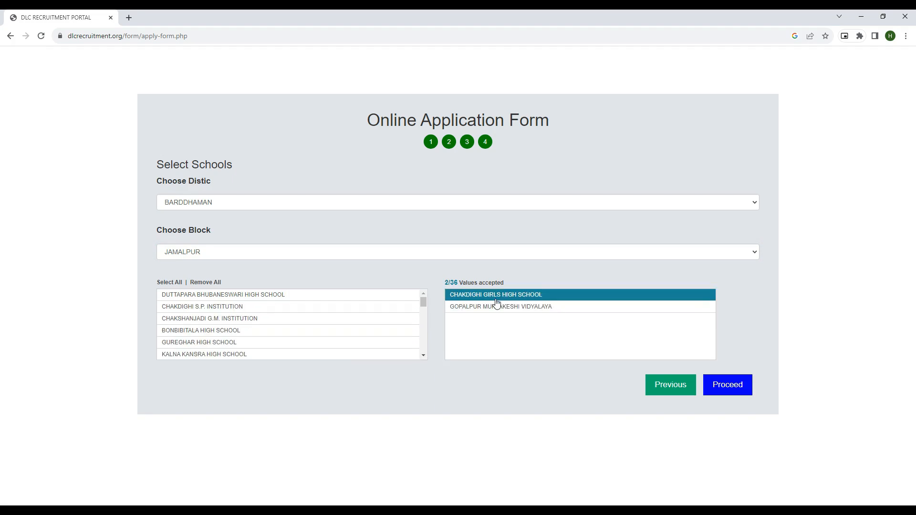
pyautogui.click(732, 392)
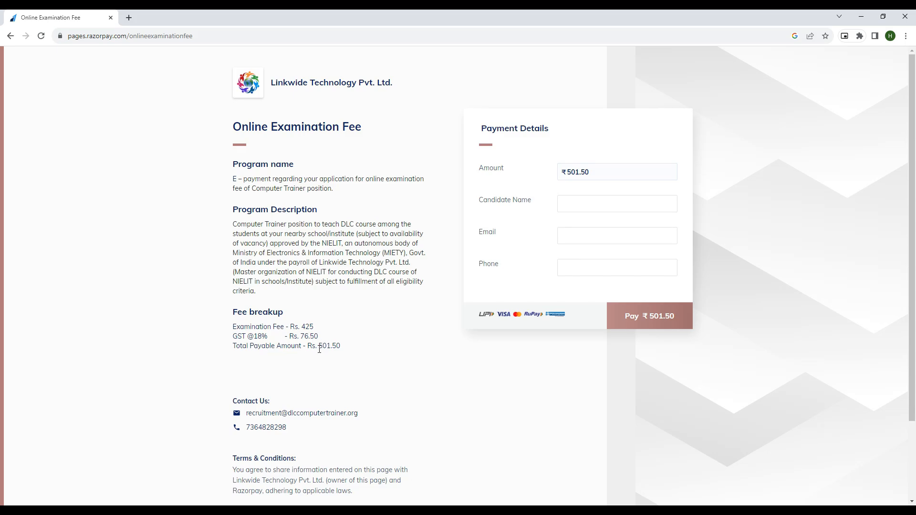
# Step: Enter the candidate's full name on the Razorpay fee page
pyautogui.scroll(-2, 356, 344)
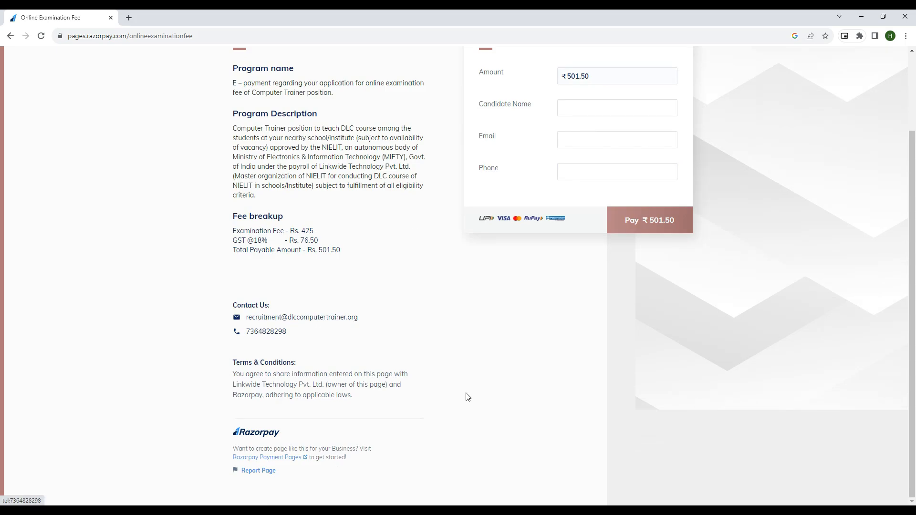
pyautogui.scroll(2, 581, 380)
pyautogui.click(568, 202)
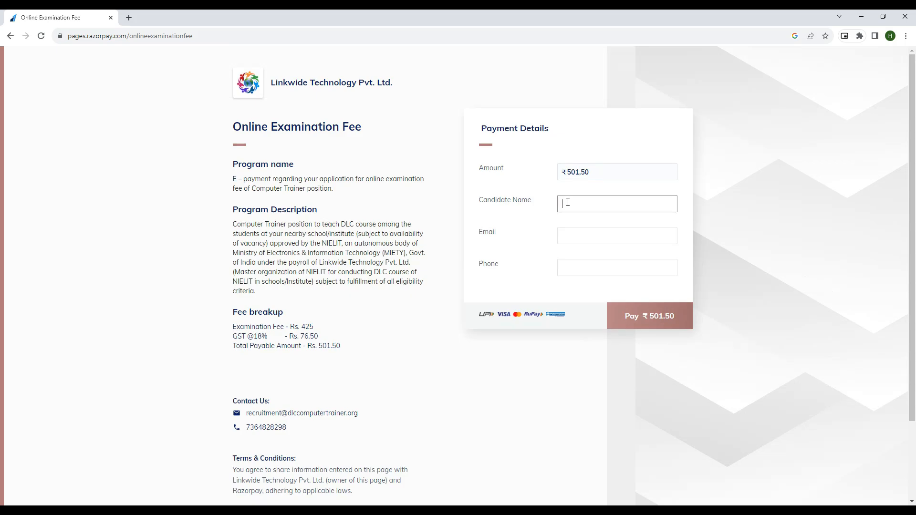
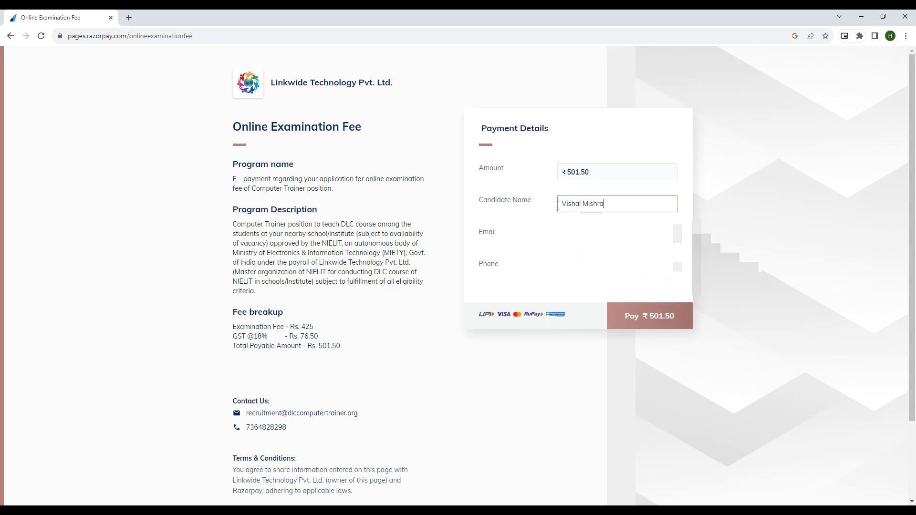
# Step: Fill the e-mail from the saved suggestion and type the candidate's phone number
pyautogui.click(568, 236)
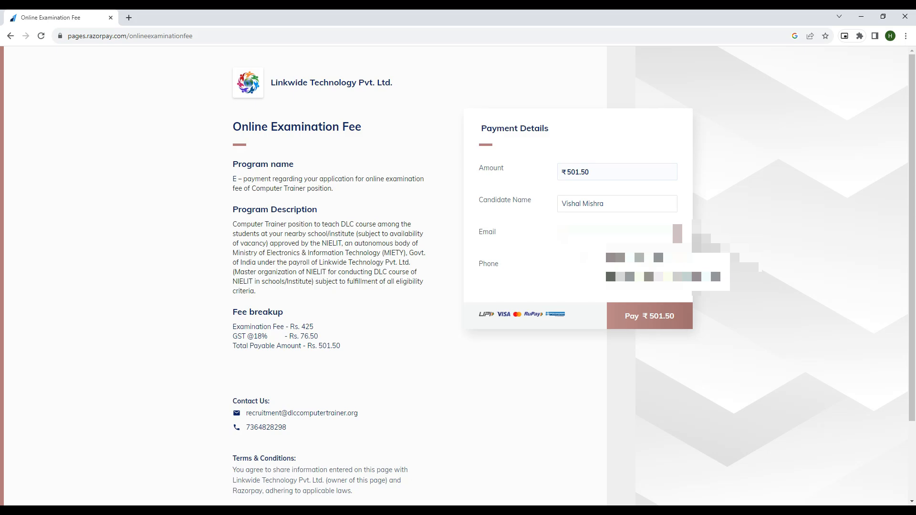
pyautogui.click(620, 262)
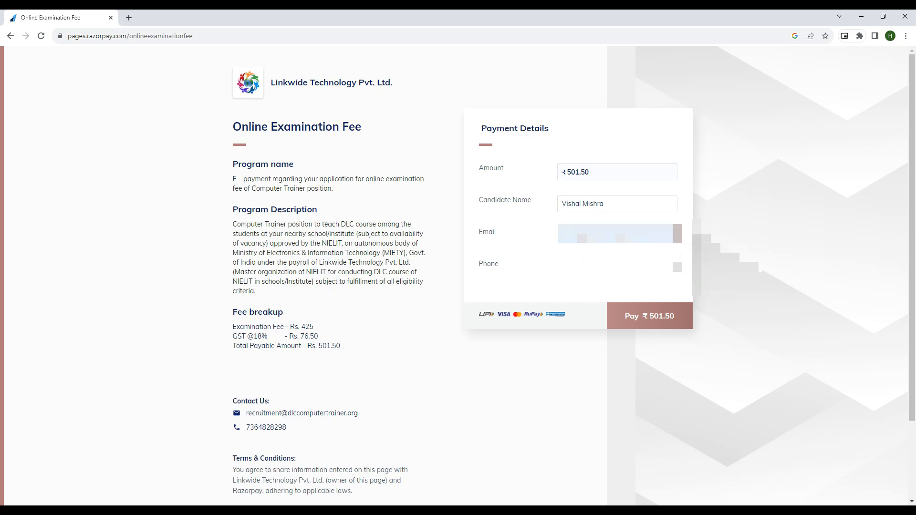
pyautogui.click(582, 264)
pyautogui.write('...')
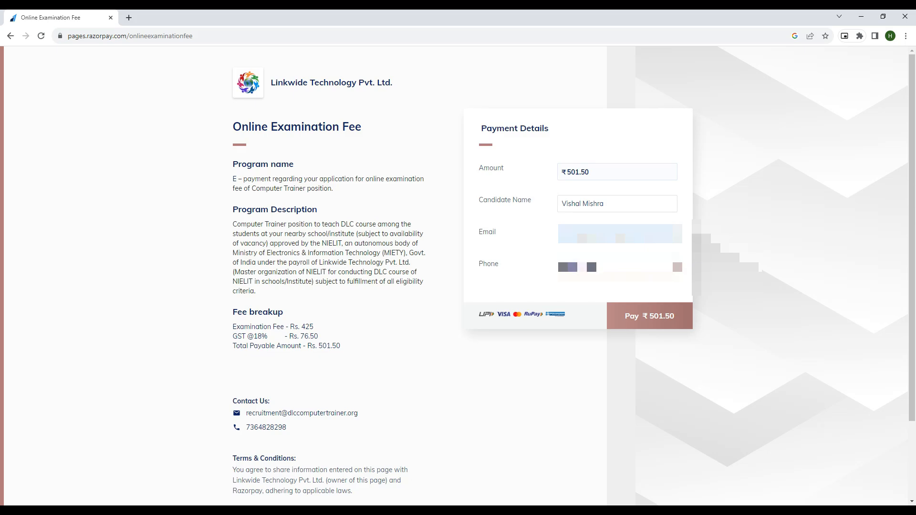
pyautogui.click(590, 292)
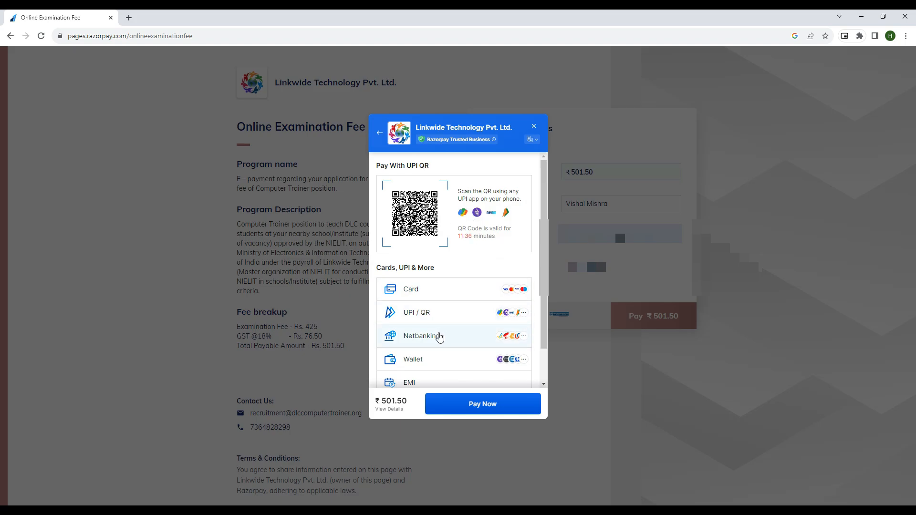
pyautogui.scroll(-1, 460, 325)
pyautogui.scroll(1, 465, 294)
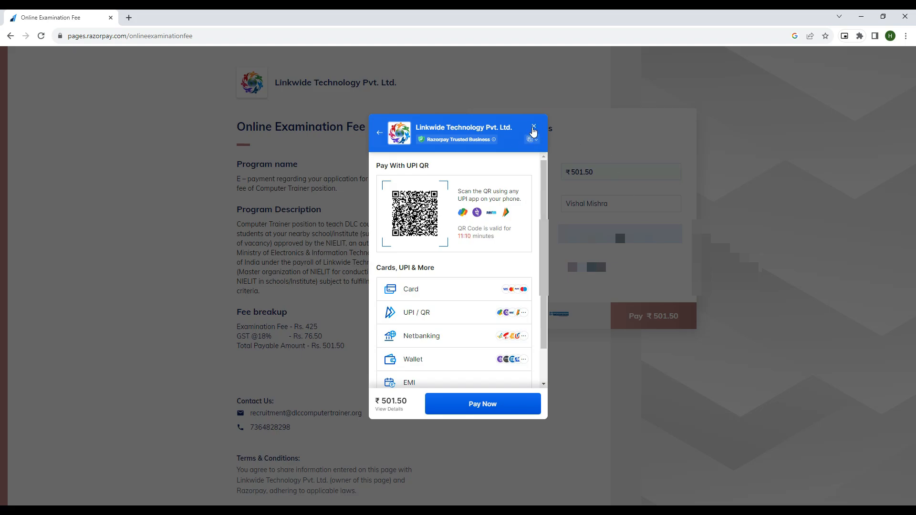
pyautogui.click(534, 128)
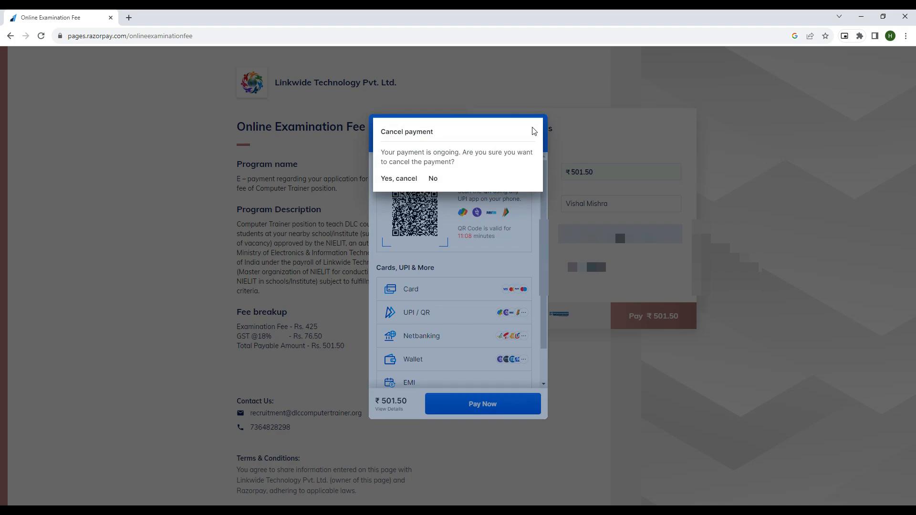